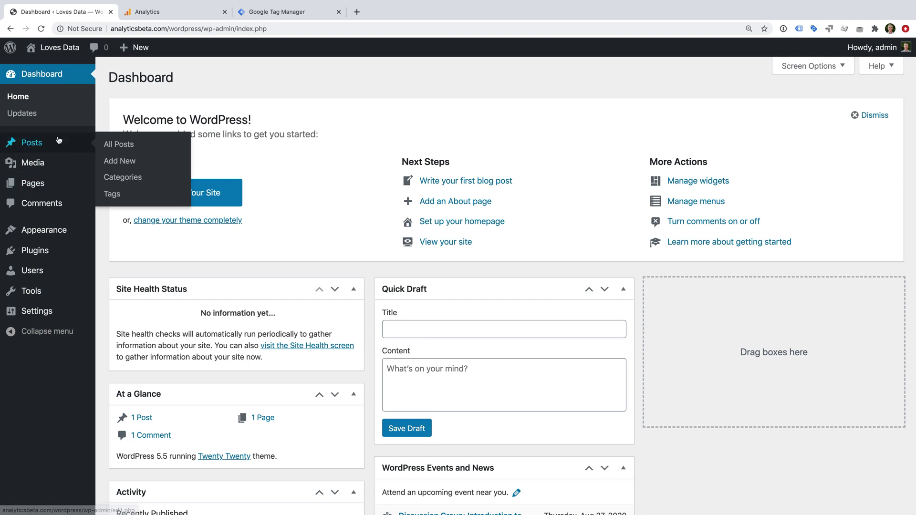
Search the plugins available to add for "Google Analytics"
{"action": "mouse_move", "coordinate": [52, 256]}
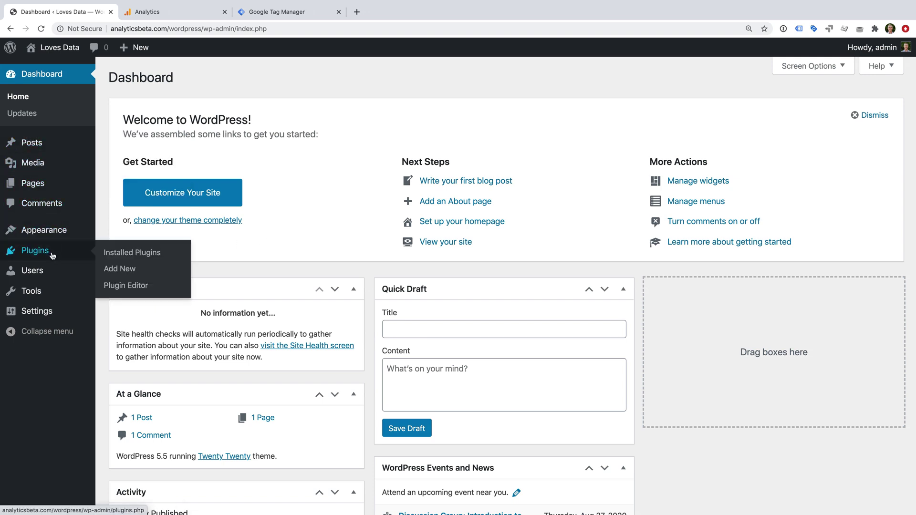
{"action": "left_click", "coordinate": [143, 270]}
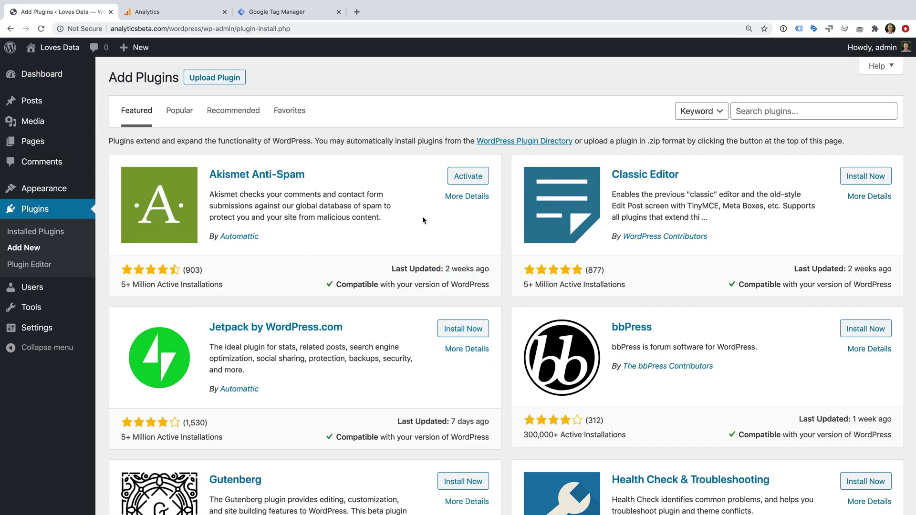
{"action": "left_click", "coordinate": [769, 112]}
{"action": "type", "text": "Google Analytics"}
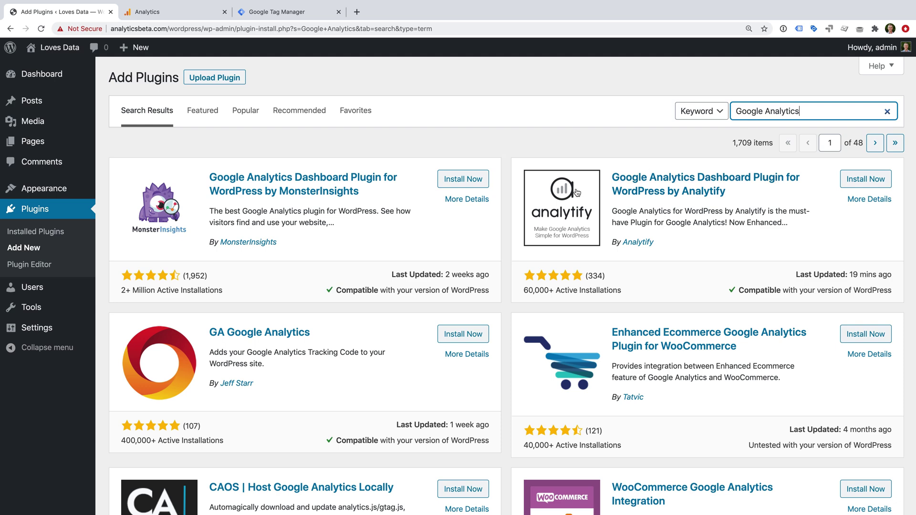
Install and activate the Site Kit by Google plugin from the search results
{"action": "scroll", "coordinate": [503, 235], "scroll_direction": "down", "scroll_amount": 5}
{"action": "scroll", "coordinate": [503, 233], "scroll_direction": "up", "scroll_amount": 5}
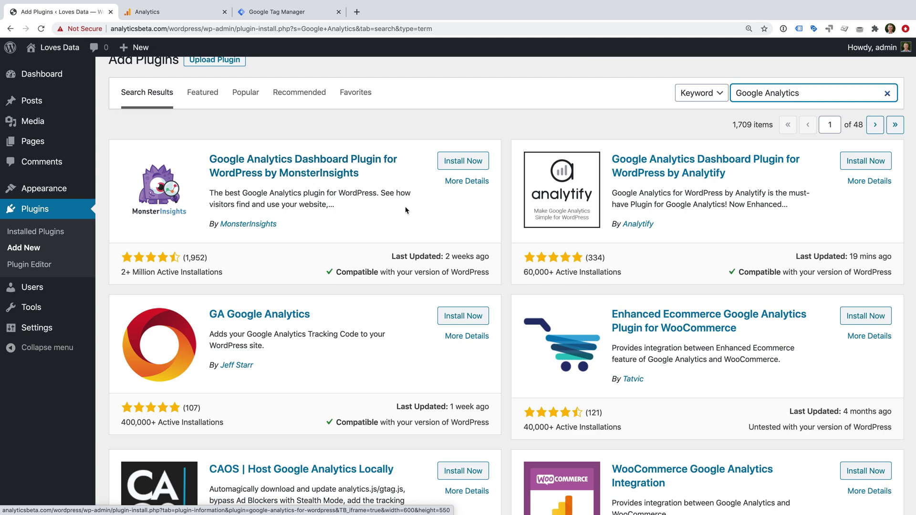
{"action": "scroll", "coordinate": [411, 212], "scroll_direction": "down", "scroll_amount": 8}
{"action": "scroll", "coordinate": [411, 209], "scroll_direction": "down", "scroll_amount": 4}
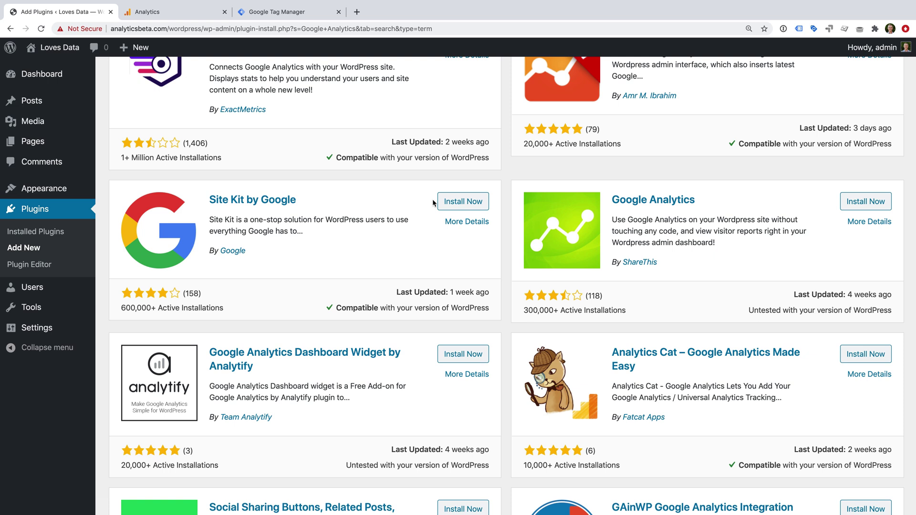
{"action": "left_click", "coordinate": [454, 203]}
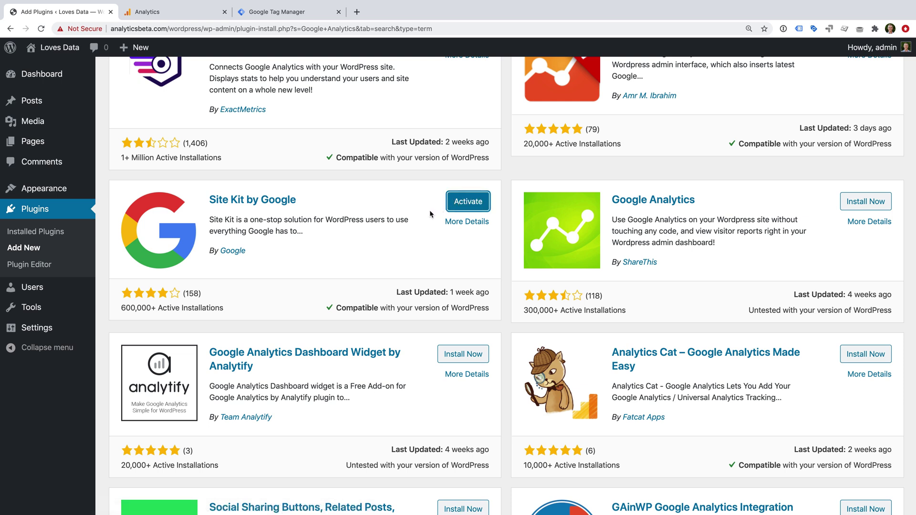
{"action": "left_click", "coordinate": [472, 205]}
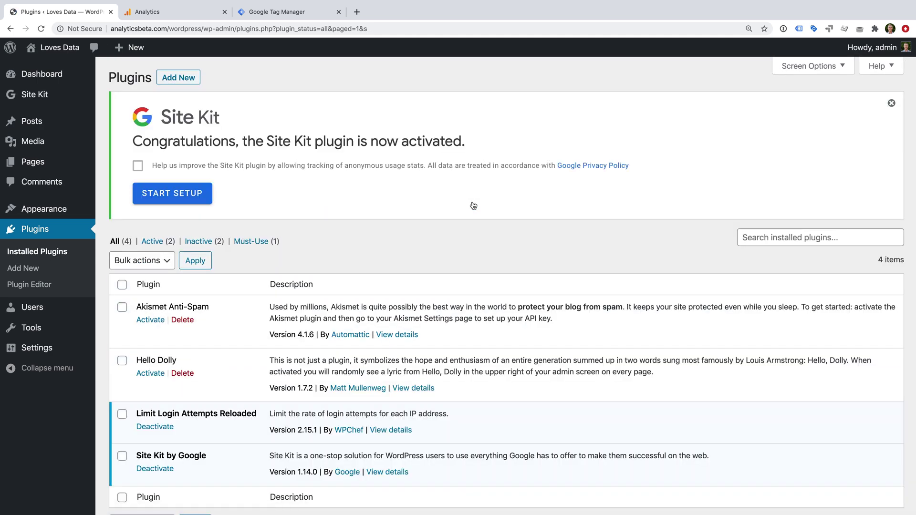
Set up Site Kit with the existing Google account, allowing Search Console and site management access, and go to its dashboard
{"action": "left_click", "coordinate": [186, 200]}
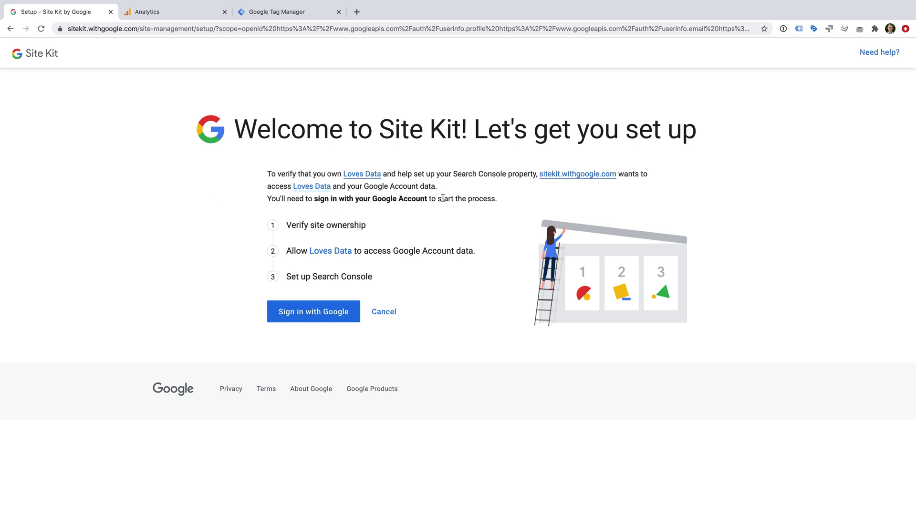
{"action": "left_click", "coordinate": [342, 316]}
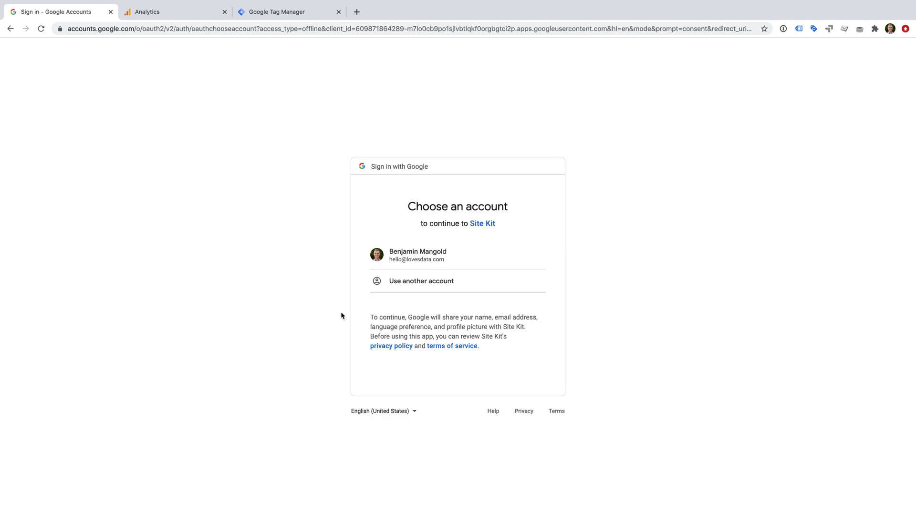
{"action": "left_click", "coordinate": [440, 262]}
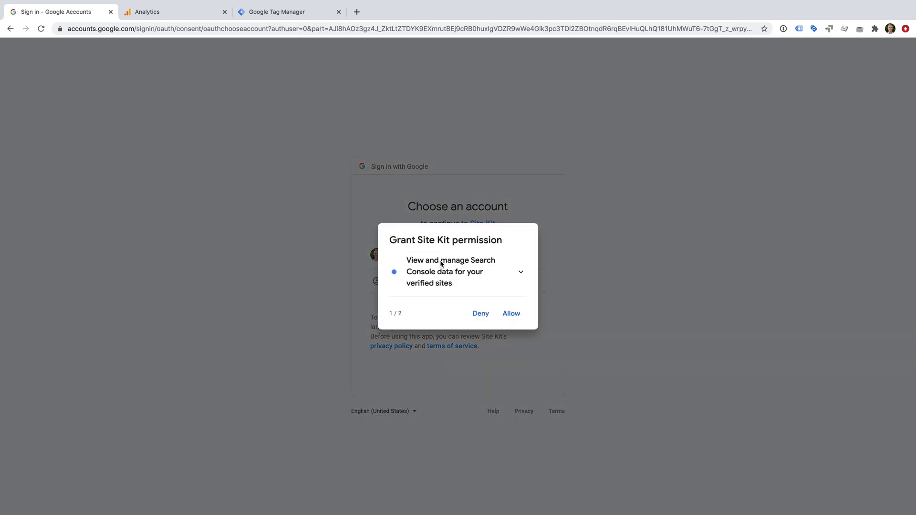
{"action": "left_click", "coordinate": [521, 315]}
{"action": "left_click", "coordinate": [522, 314]}
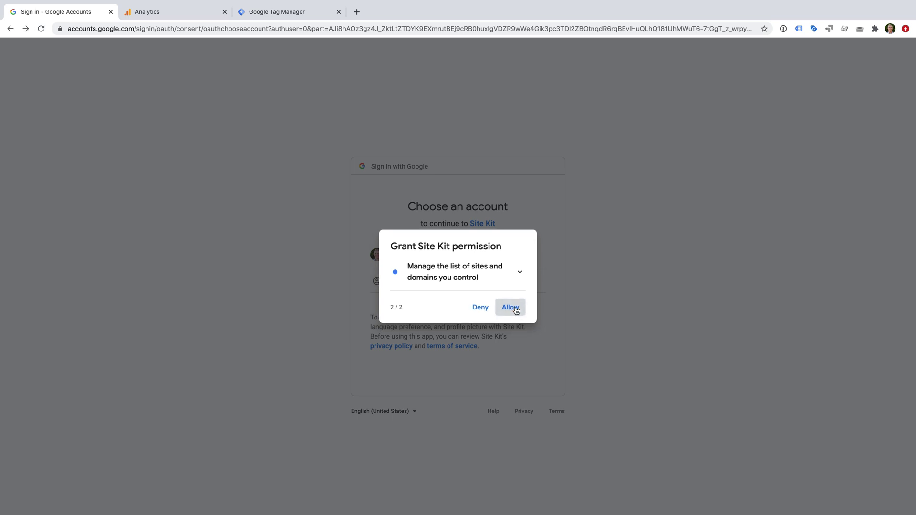
{"action": "left_click", "coordinate": [538, 440]}
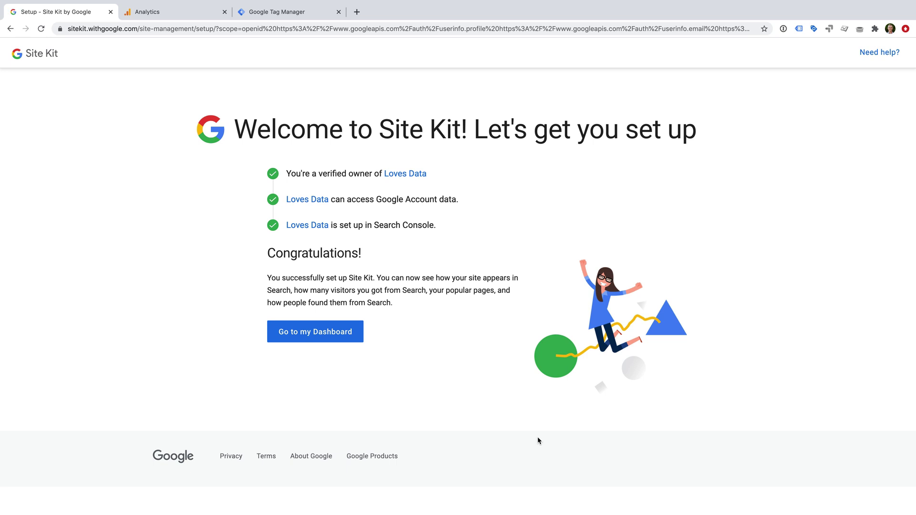
{"action": "left_click", "coordinate": [362, 340]}
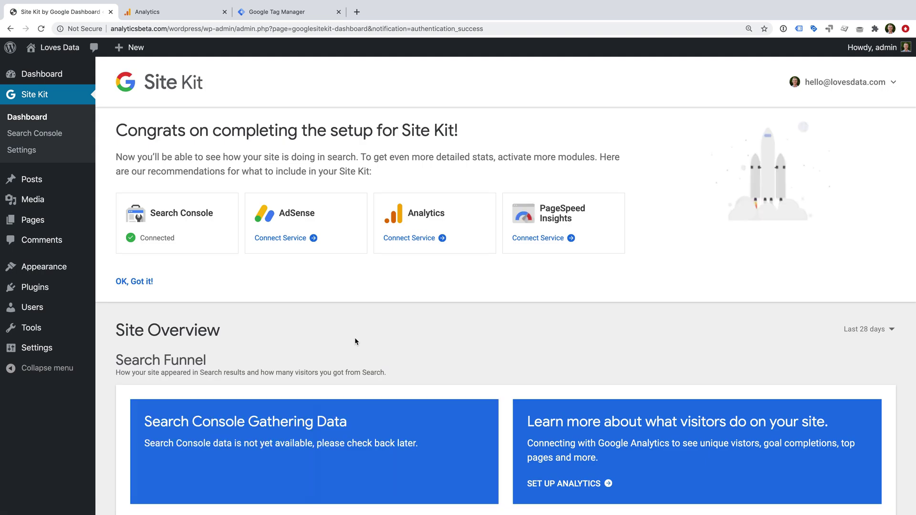
Start connecting the Analytics service and allow Site Kit to view the Google Analytics data of the same Google account
{"action": "left_click", "coordinate": [416, 240]}
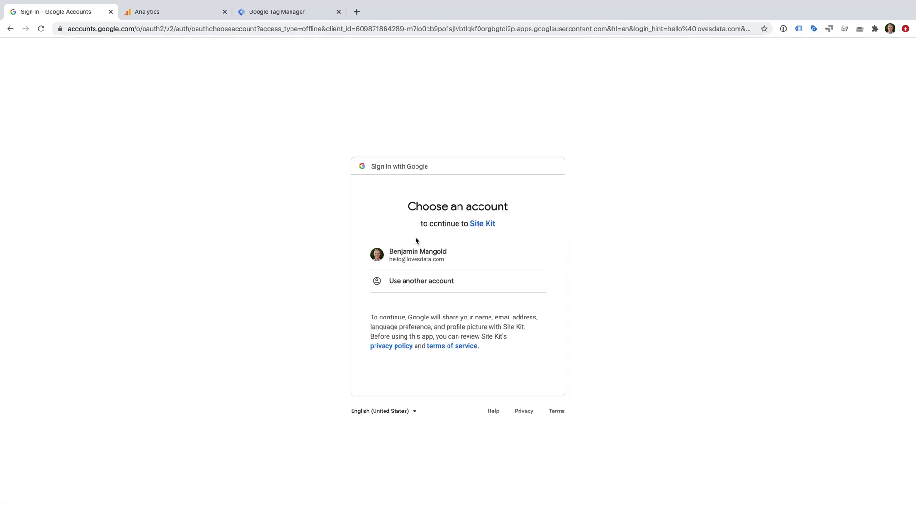
{"action": "left_click", "coordinate": [434, 258]}
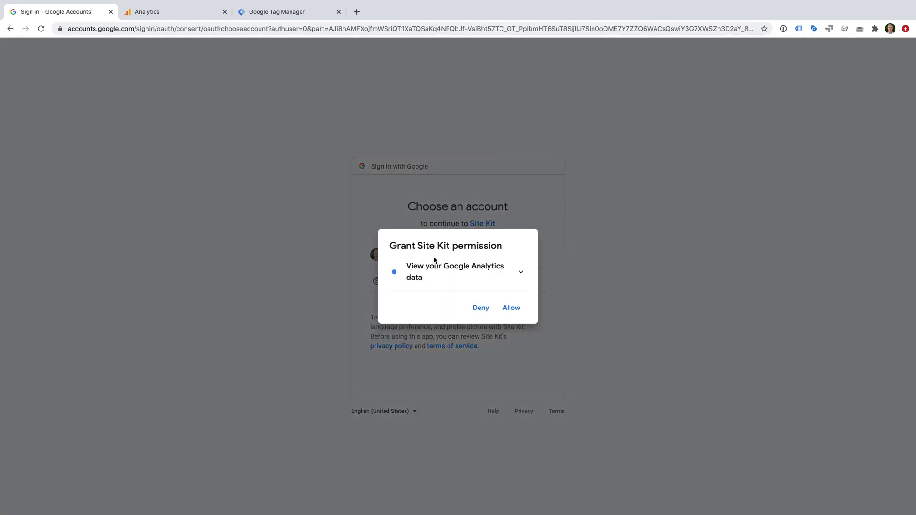
{"action": "left_click", "coordinate": [512, 309]}
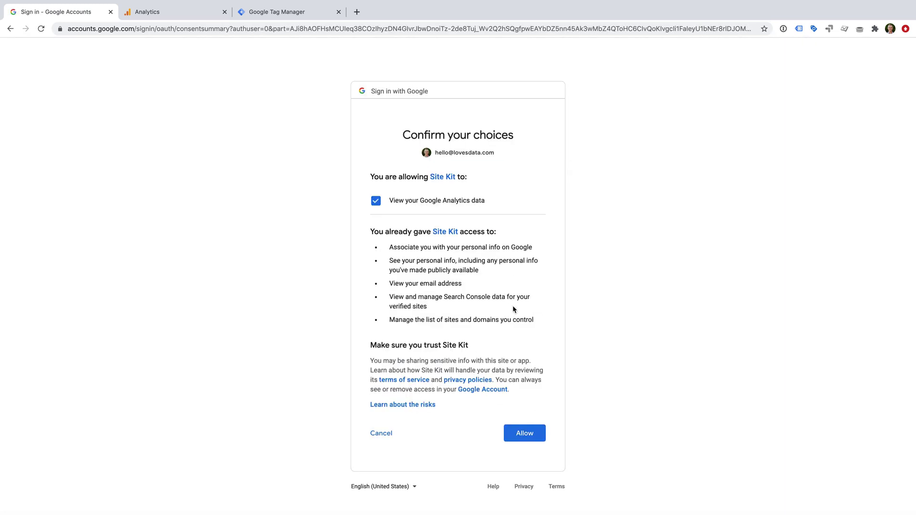
{"action": "left_click", "coordinate": [525, 434]}
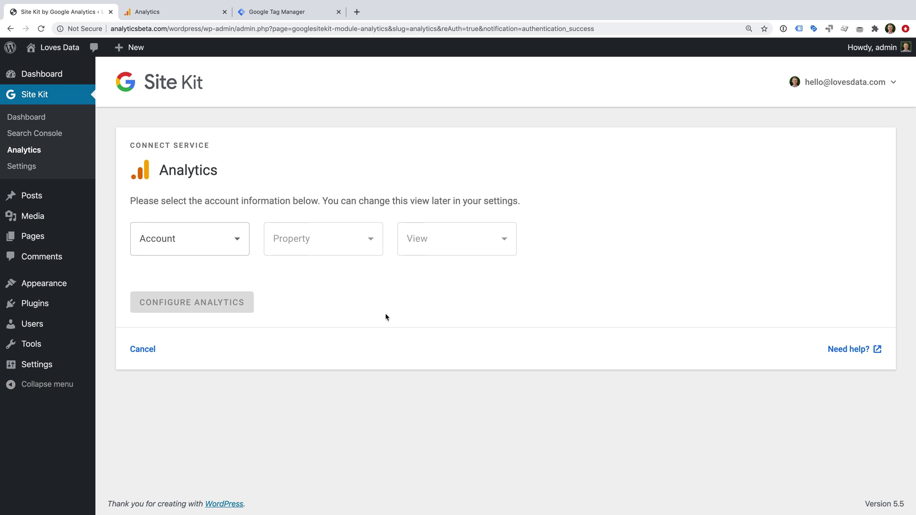
Select Loves Data Demo as the Analytics account to connect
{"action": "left_click", "coordinate": [233, 241]}
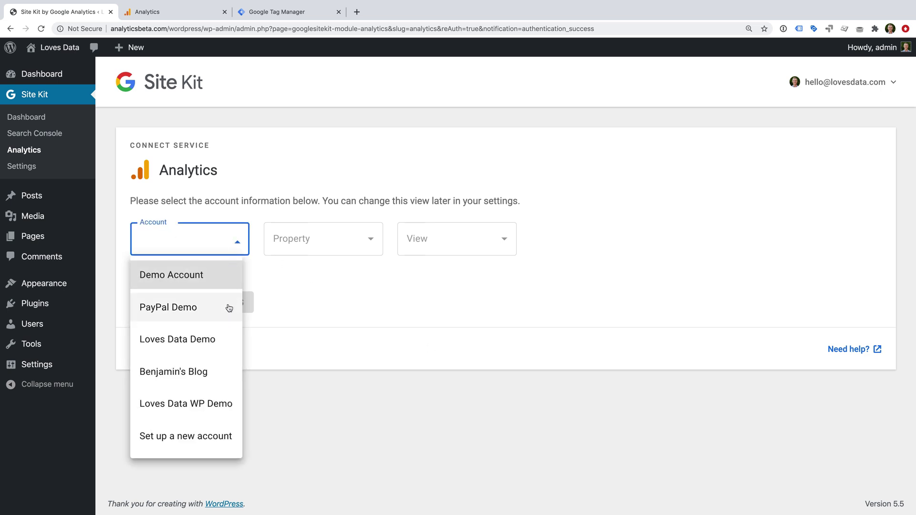
{"action": "scroll", "coordinate": [229, 310], "scroll_direction": "down", "scroll_amount": 1}
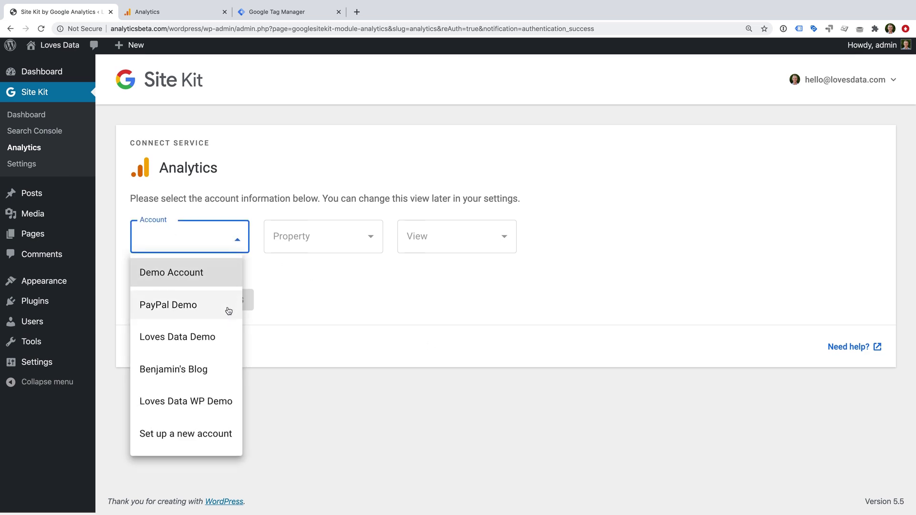
{"action": "left_click", "coordinate": [338, 242]}
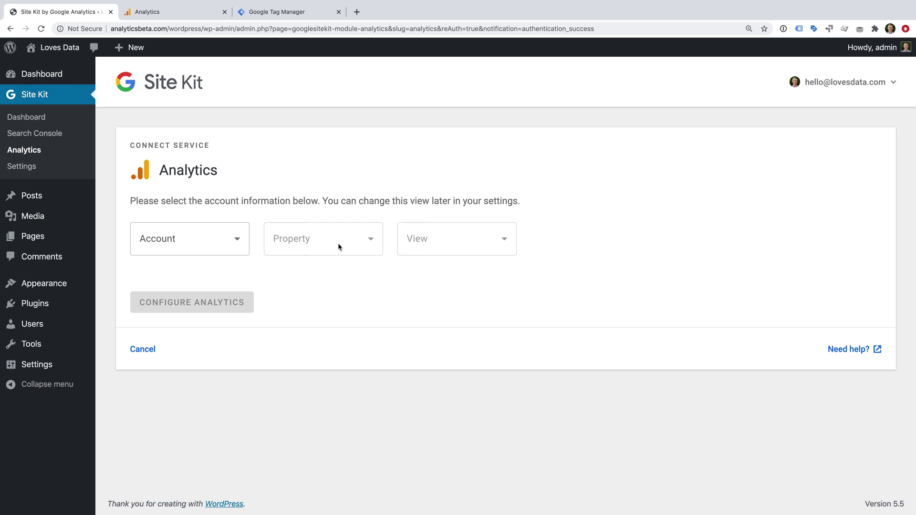
{"action": "left_click", "coordinate": [221, 244]}
{"action": "left_click", "coordinate": [221, 244]}
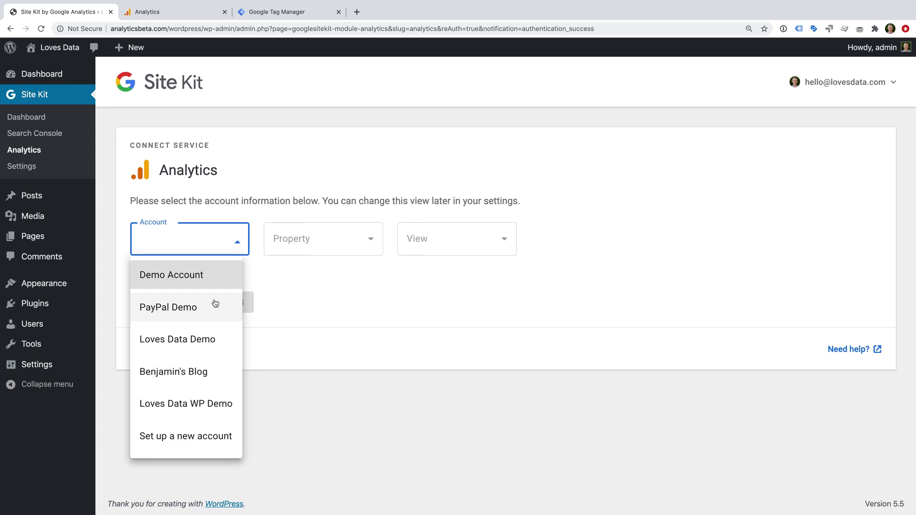
{"action": "left_click", "coordinate": [215, 340]}
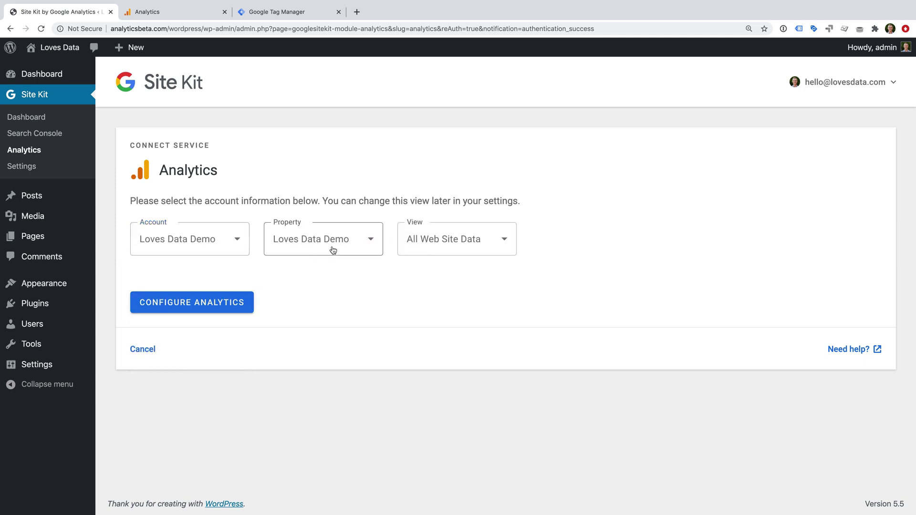
Open the form for setting up a new Analytics account and return to the account selection
{"action": "left_click", "coordinate": [223, 243]}
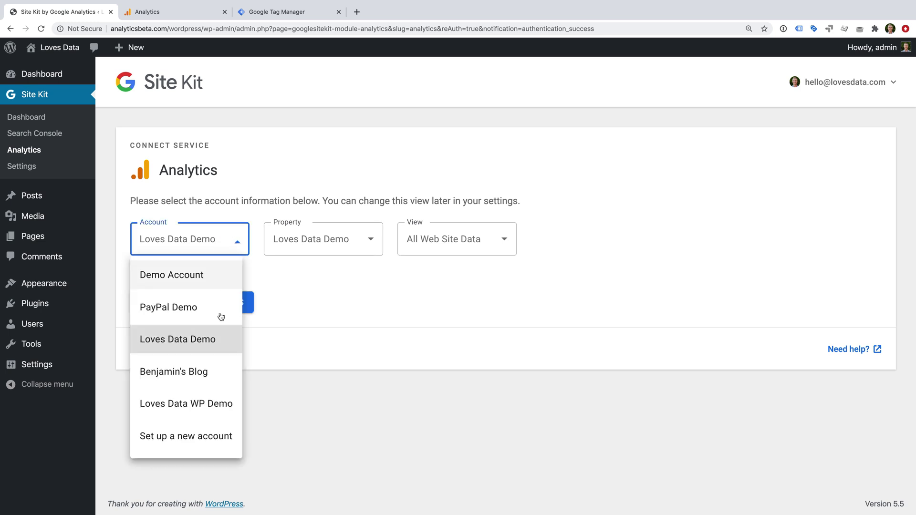
{"action": "left_click", "coordinate": [176, 437]}
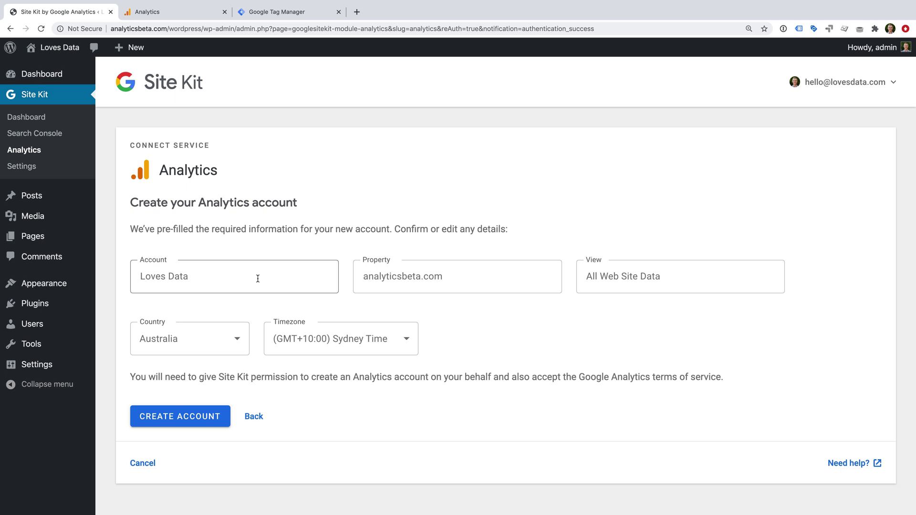
{"action": "left_click", "coordinate": [254, 417]}
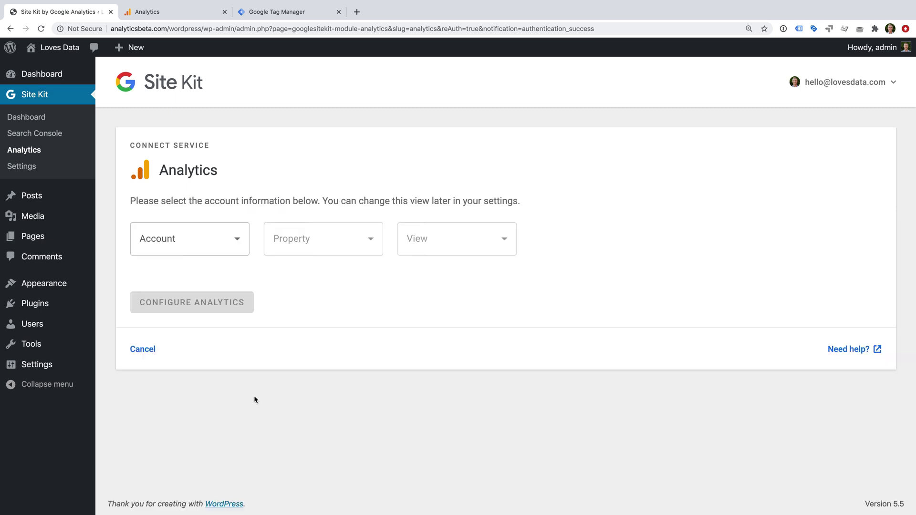
Connect Analytics using the Loves Data WP Demo account with the analyticsbeta.com property and the All Web Site Data view
{"action": "left_click", "coordinate": [236, 243]}
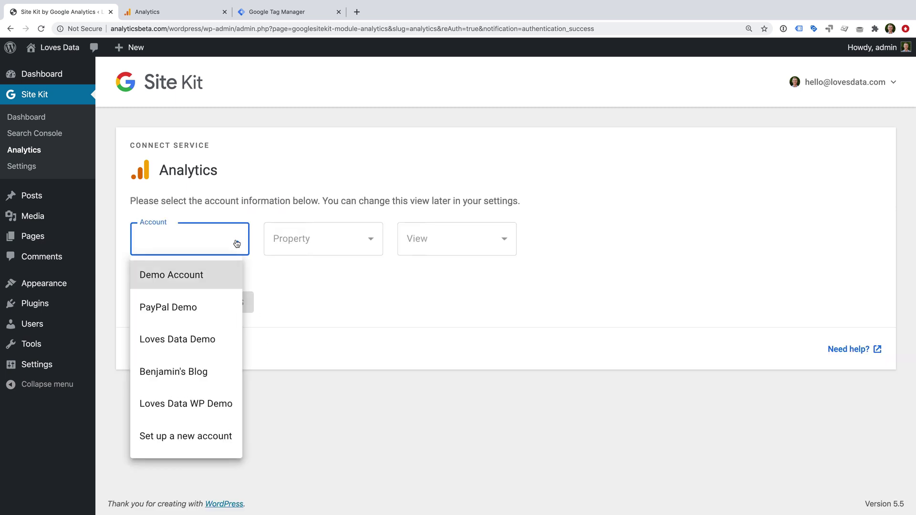
{"action": "left_click", "coordinate": [210, 410]}
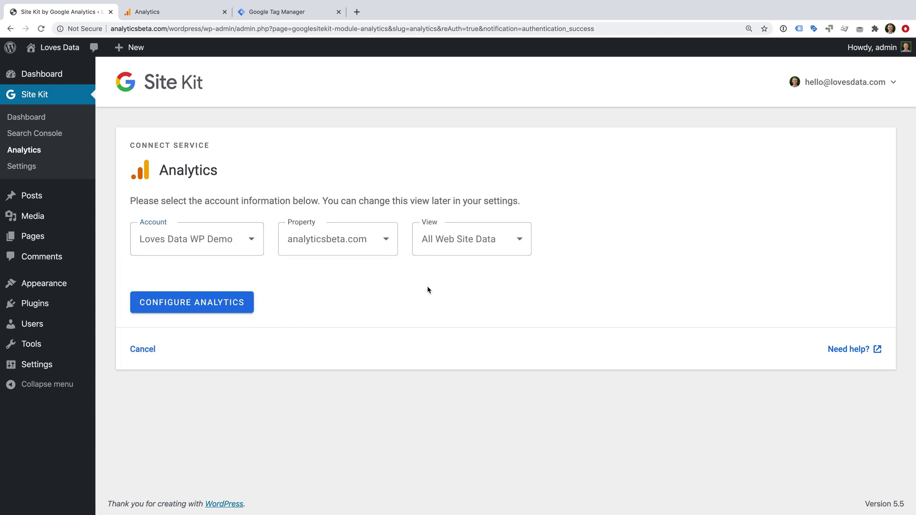
{"action": "left_click", "coordinate": [238, 305]}
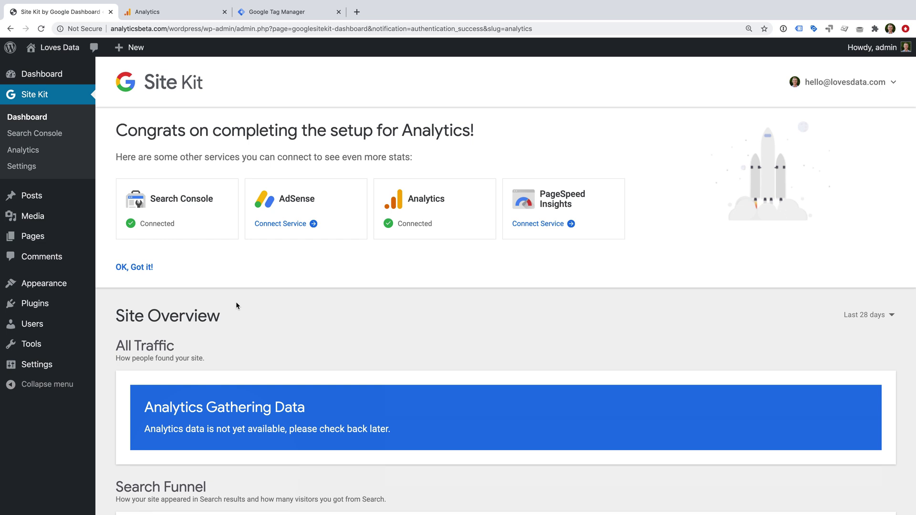
Open the connected Analytics service for editing in the Site Kit settings and review its code placement, IP anonymization and exclusion options
{"action": "left_click", "coordinate": [33, 168]}
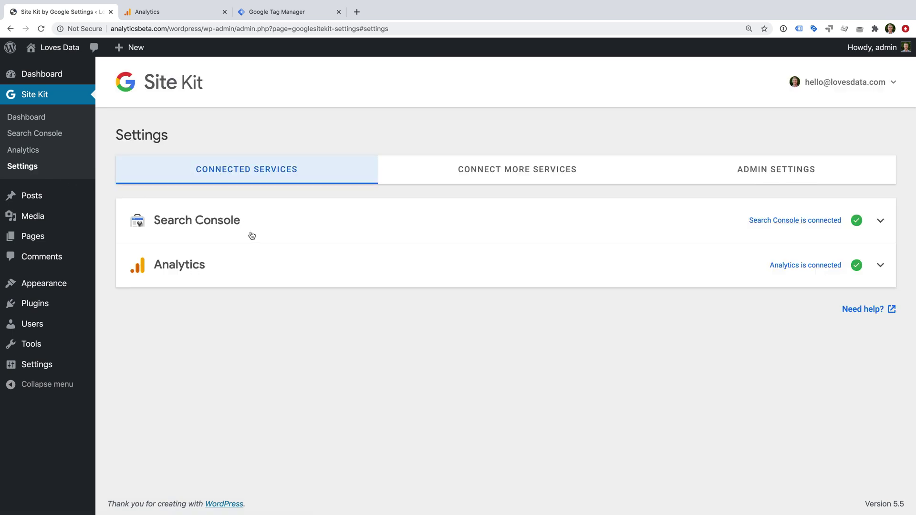
{"action": "left_click", "coordinate": [173, 265]}
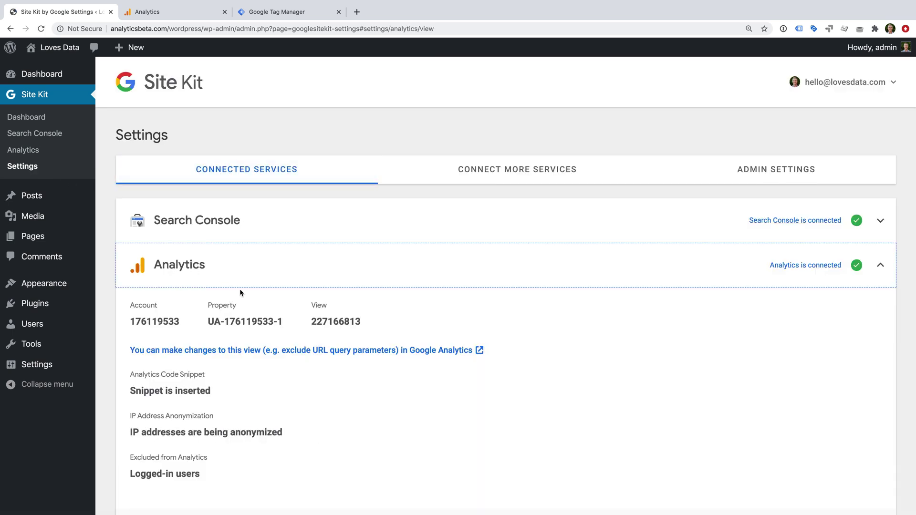
{"action": "scroll", "coordinate": [423, 324], "scroll_direction": "down", "scroll_amount": 2}
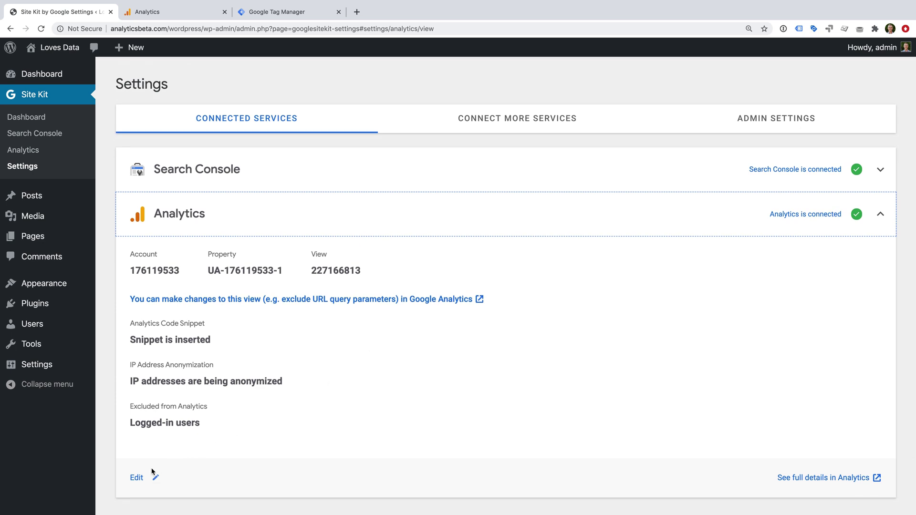
{"action": "left_click", "coordinate": [137, 477]}
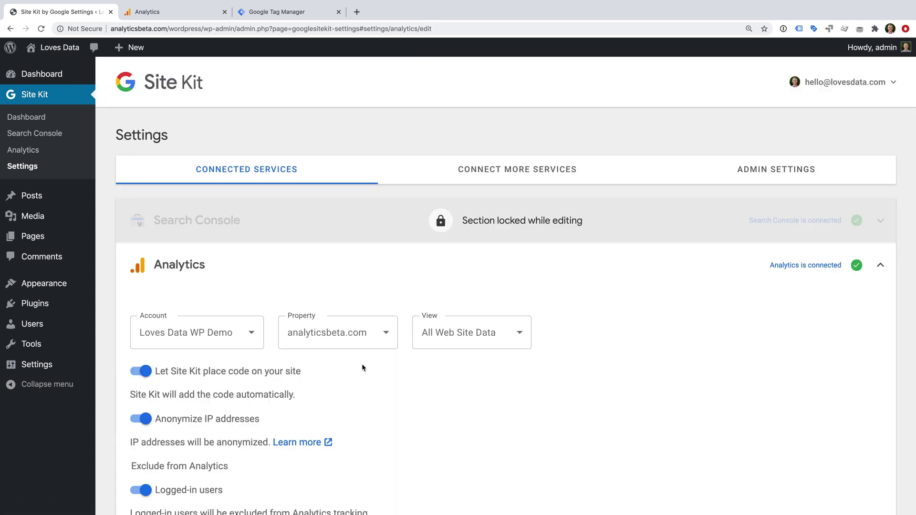
{"action": "scroll", "coordinate": [361, 368], "scroll_direction": "down", "scroll_amount": 4}
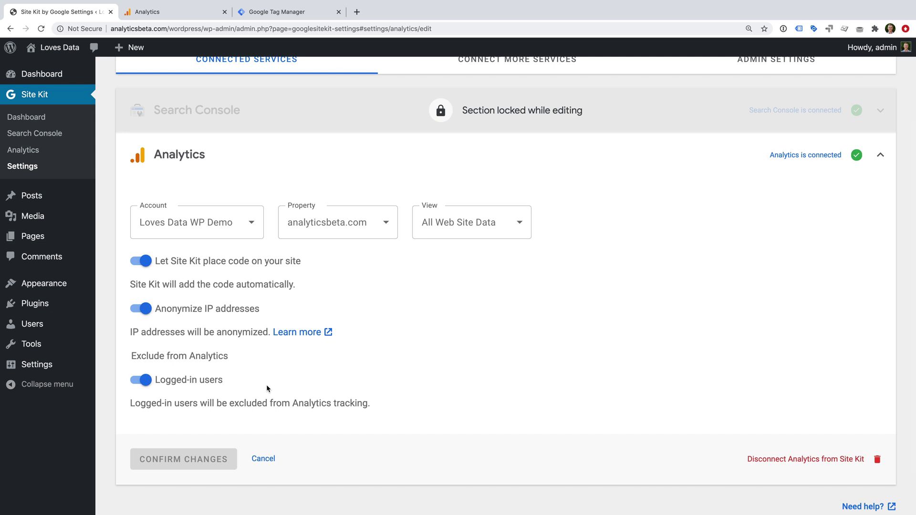
Deactivate the Site Kit by Google plugin from the installed plugins
{"action": "mouse_move", "coordinate": [53, 307]}
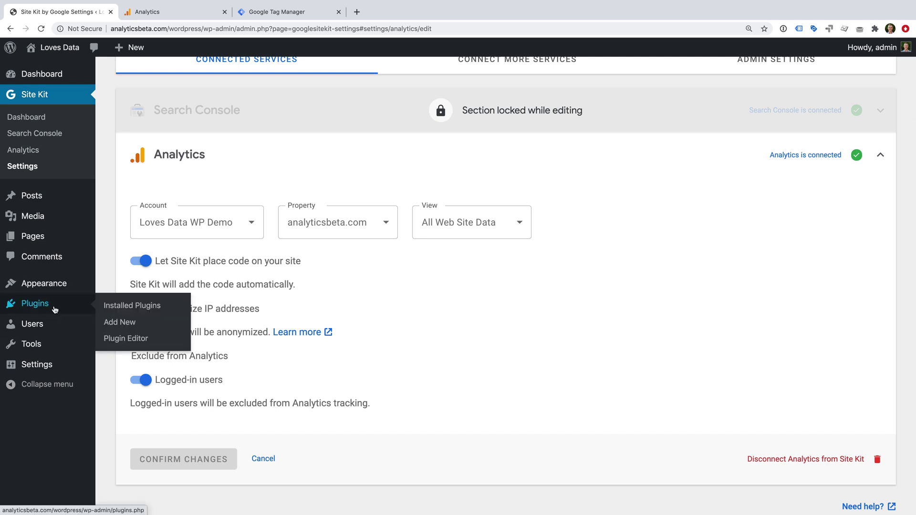
{"action": "left_click", "coordinate": [175, 309]}
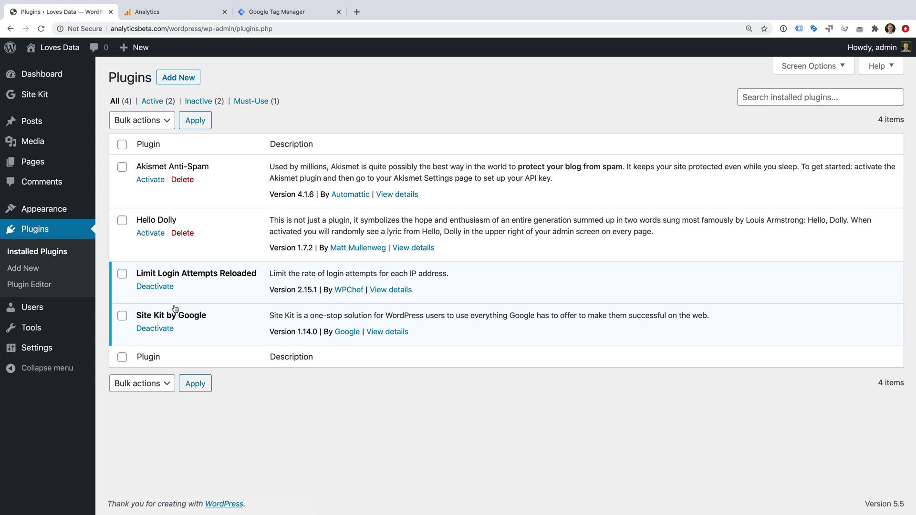
{"action": "left_click", "coordinate": [168, 331]}
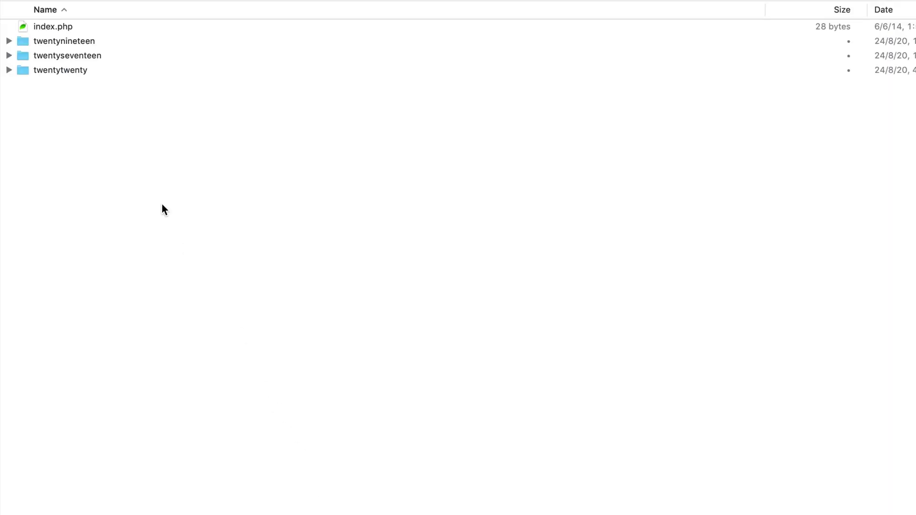
Switch to the server file browser and create a folder named twentytwenty-child alongside the existing theme folders
{"action": "right_click", "coordinate": [76, 111]}
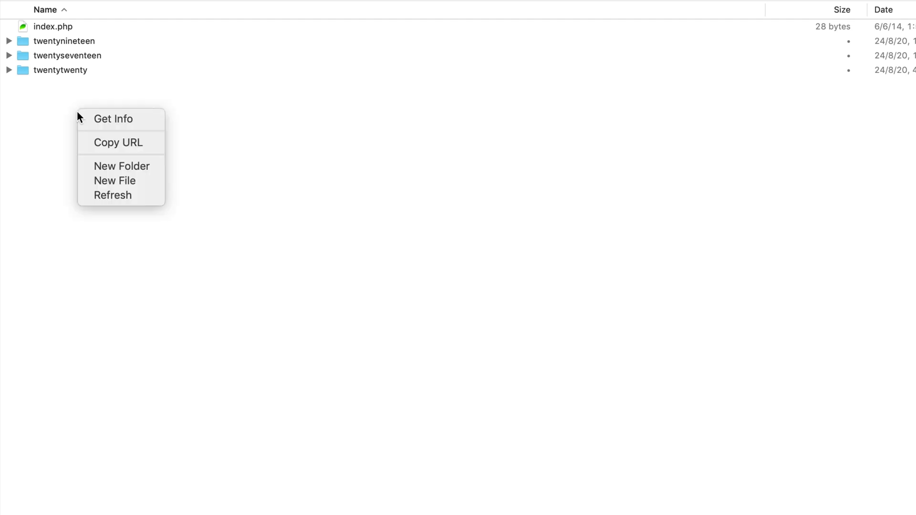
{"action": "left_click", "coordinate": [119, 167]}
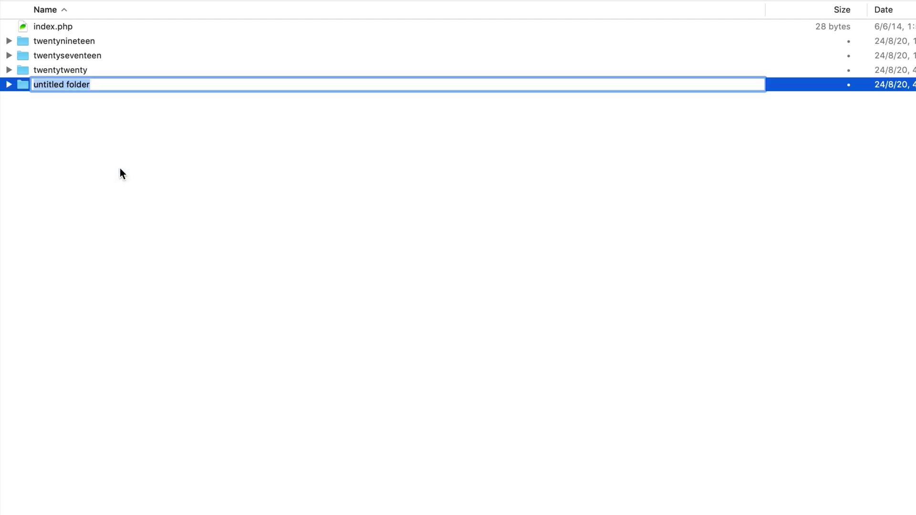
{"action": "type", "text": "t"}
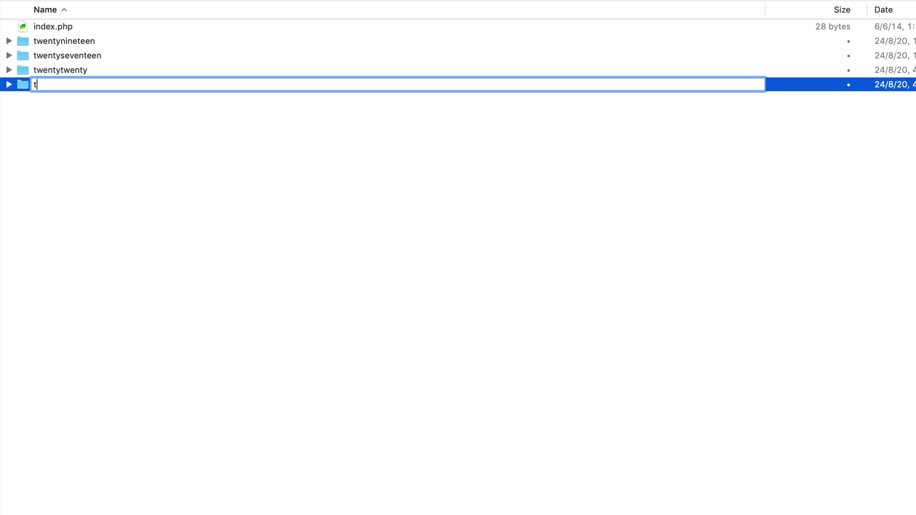
{"action": "type", "text": "wentytwenty-child"}
{"action": "key", "text": "Return"}
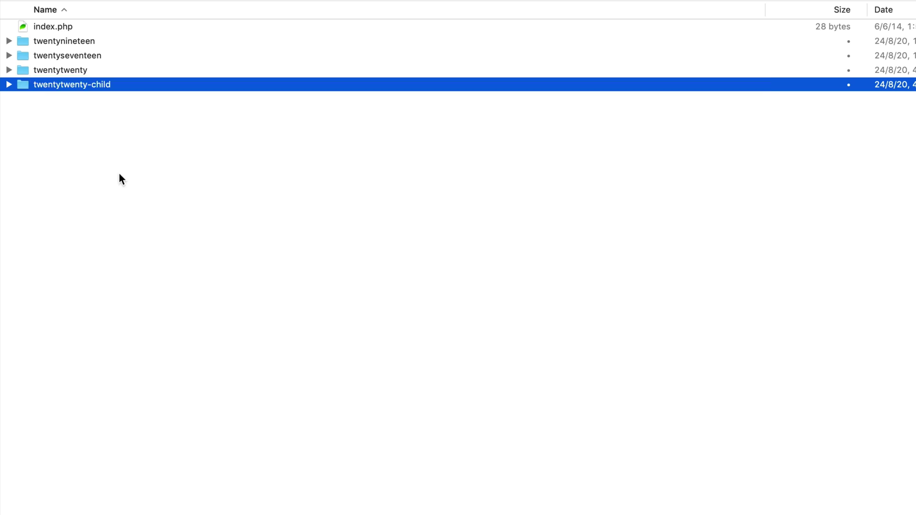
Create style.css in the twentytwenty-child folder with a header comment giving Theme Name Twenty Twenty Child and Template twentytwenty
{"action": "left_click", "coordinate": [9, 84]}
{"action": "right_click", "coordinate": [77, 84]}
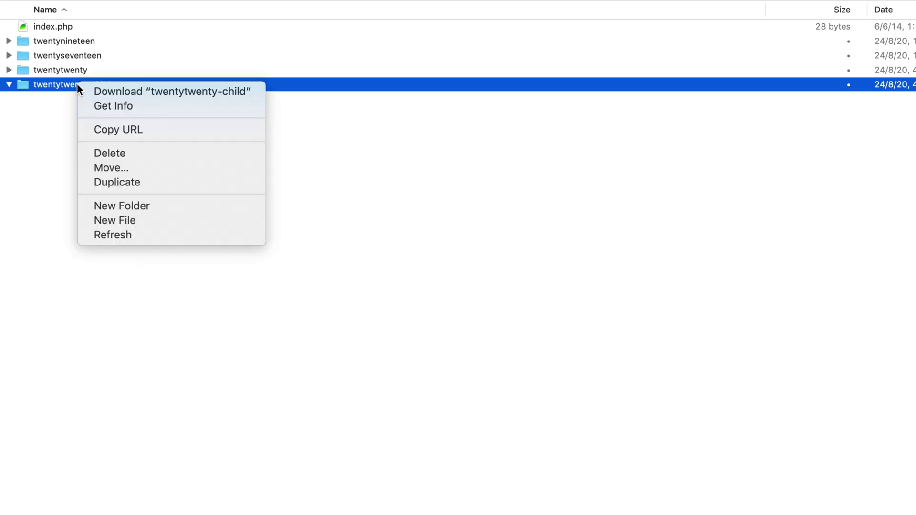
{"action": "left_click", "coordinate": [181, 222]}
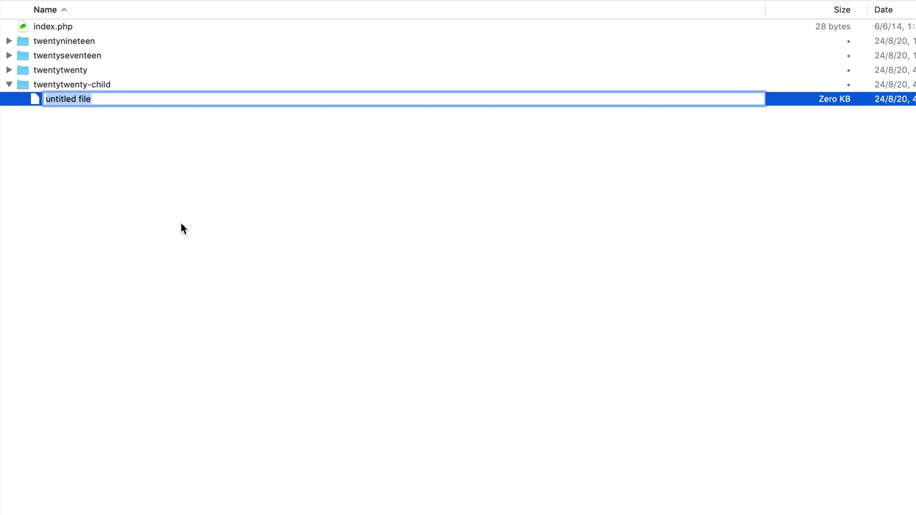
{"action": "type", "text": "style.css"}
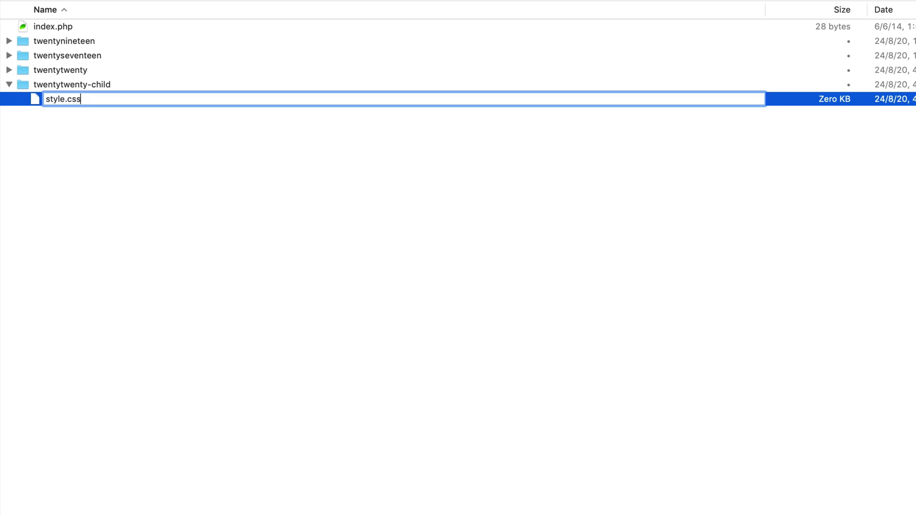
{"action": "key", "text": "Return"}
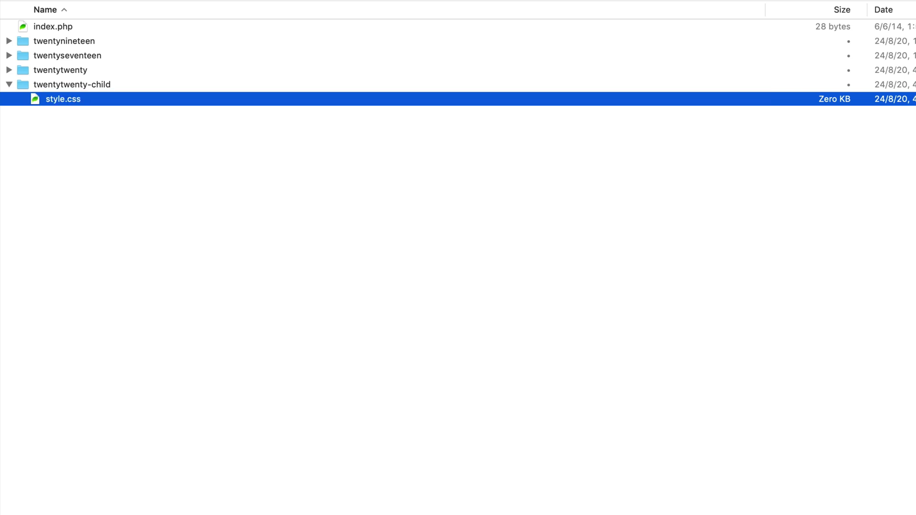
{"action": "double_click", "coordinate": [61, 100]}
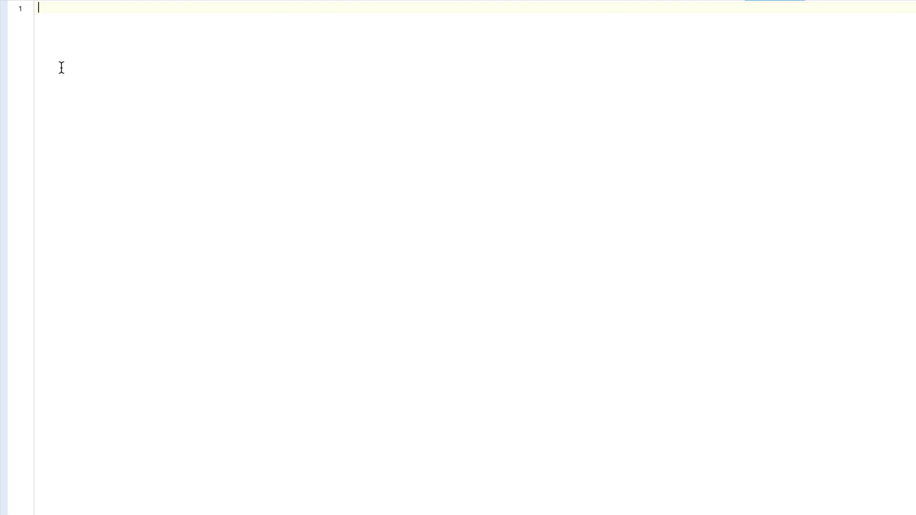
{"action": "type", "text": "/*  Theme Name:   Twenty Twenty Child  Template:     twentytwenty */"}
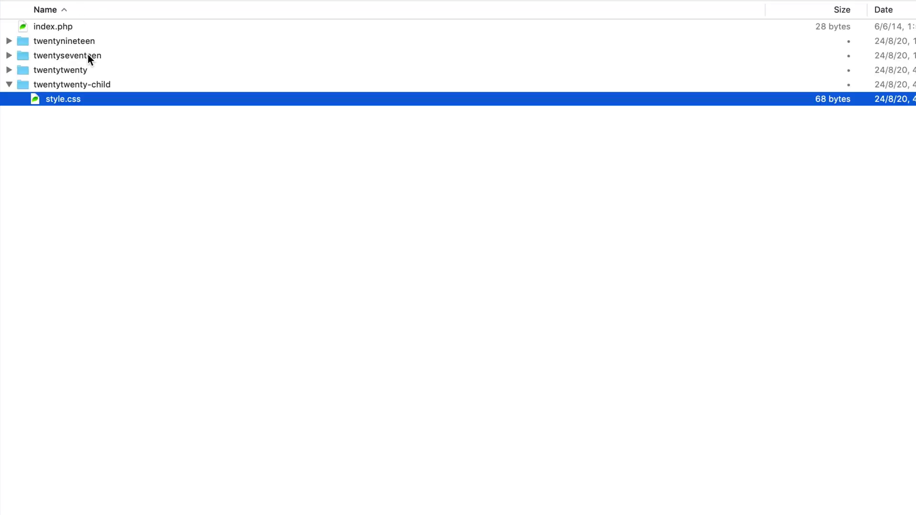
Put a copy of header.php from the twentytwenty theme into the twentytwenty-child folder, keeping the file name header.php
{"action": "left_click", "coordinate": [9, 70]}
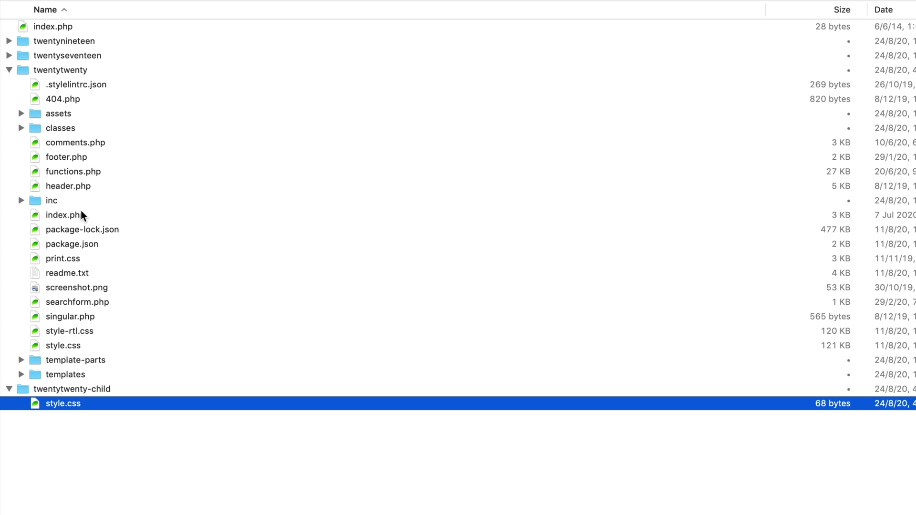
{"action": "left_click", "coordinate": [68, 187]}
{"action": "right_click", "coordinate": [75, 187]}
{"action": "left_click", "coordinate": [156, 314]}
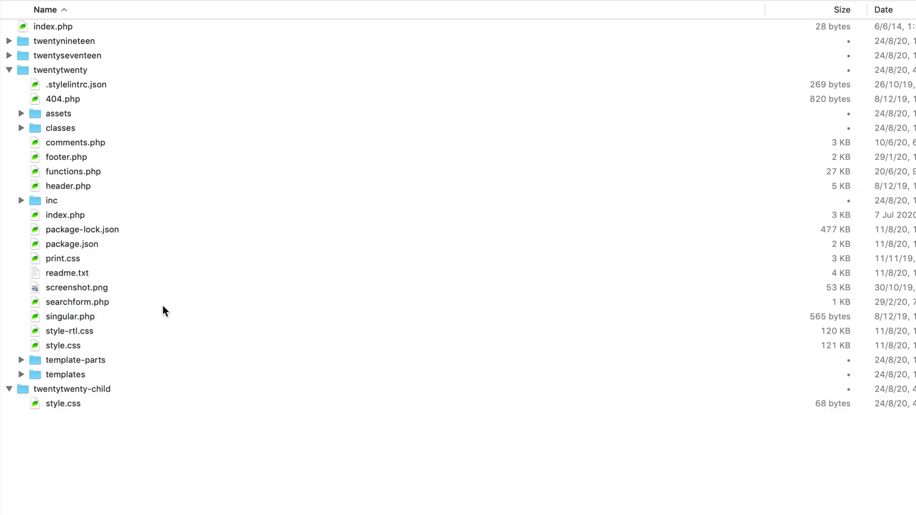
{"action": "left_click_drag", "start_coordinate": [56, 187], "coordinate": [75, 407]}
{"action": "left_click", "coordinate": [76, 404]}
{"action": "left_click", "coordinate": [88, 404]}
{"action": "left_click", "coordinate": [96, 404]}
{"action": "key", "text": "BackSpace"}
{"action": "key", "text": "BackSpace"}
{"action": "key", "text": "BackSpace"}
{"action": "key", "text": "BackSpace"}
{"action": "key", "text": "BackSpace"}
{"action": "left_click", "coordinate": [101, 424]}
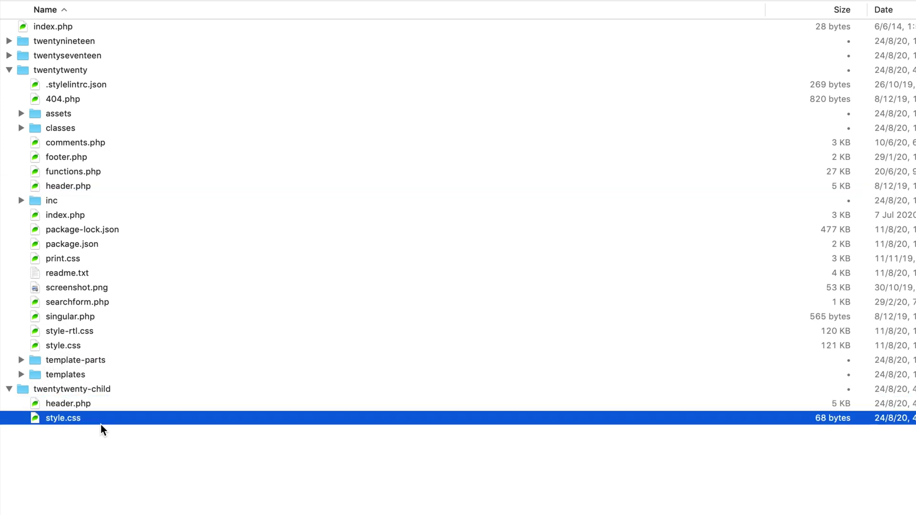
Open the child theme's header.php and place the cursor on the empty line below the opening head tag
{"action": "left_click", "coordinate": [86, 405]}
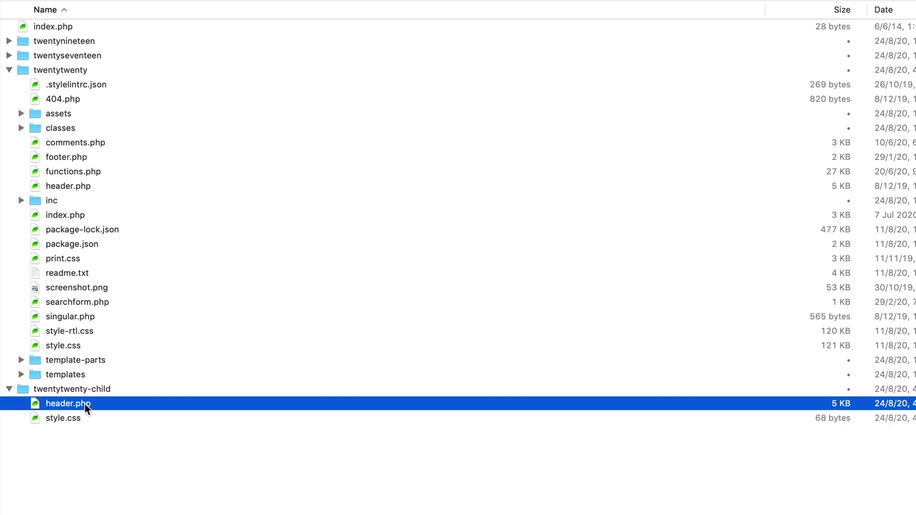
{"action": "double_click", "coordinate": [86, 405]}
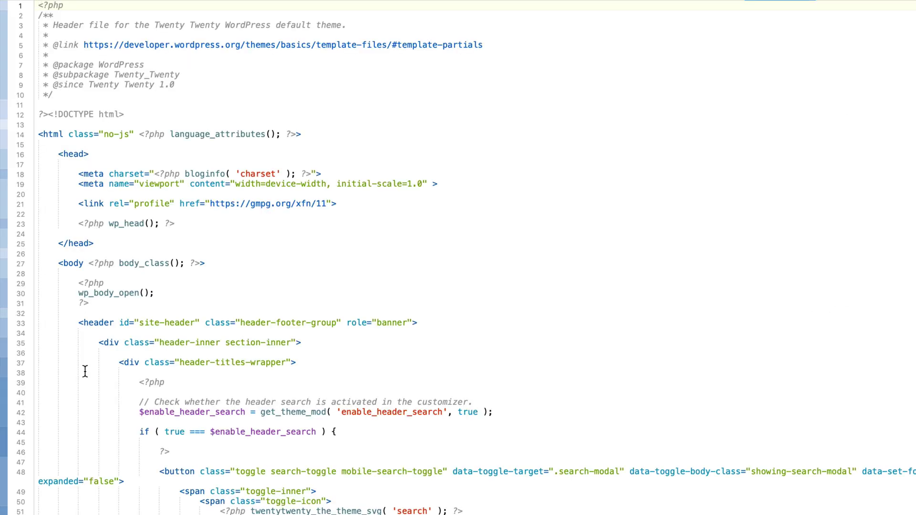
{"action": "left_click_drag", "start_coordinate": [39, 156], "coordinate": [148, 242]}
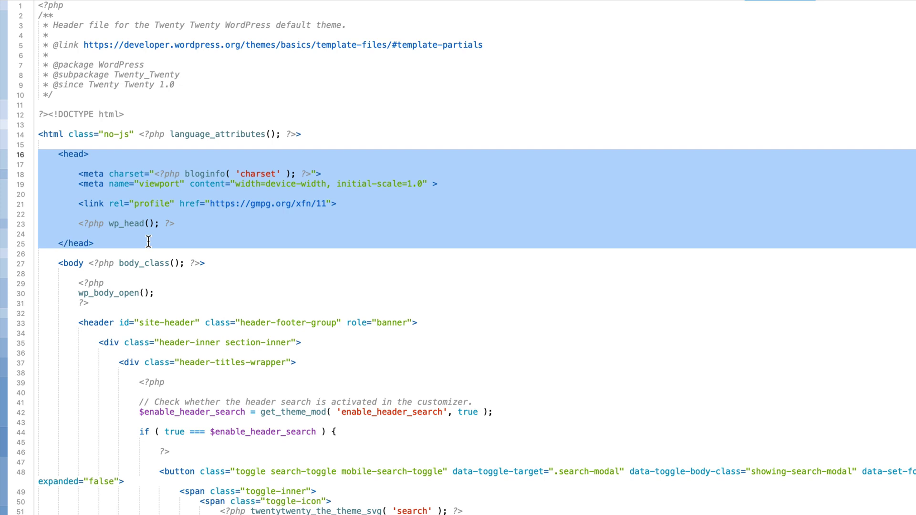
{"action": "left_click", "coordinate": [56, 164]}
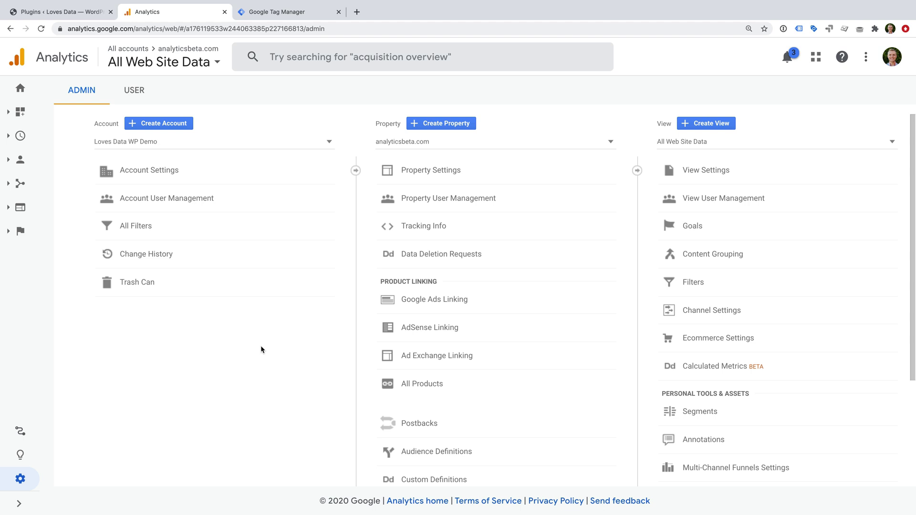
Copy the Global Site Tag snippet from the analyticsbeta.com property's tracking code in Google Analytics and paste it below header.php's opening head tag
{"action": "left_click", "coordinate": [438, 235]}
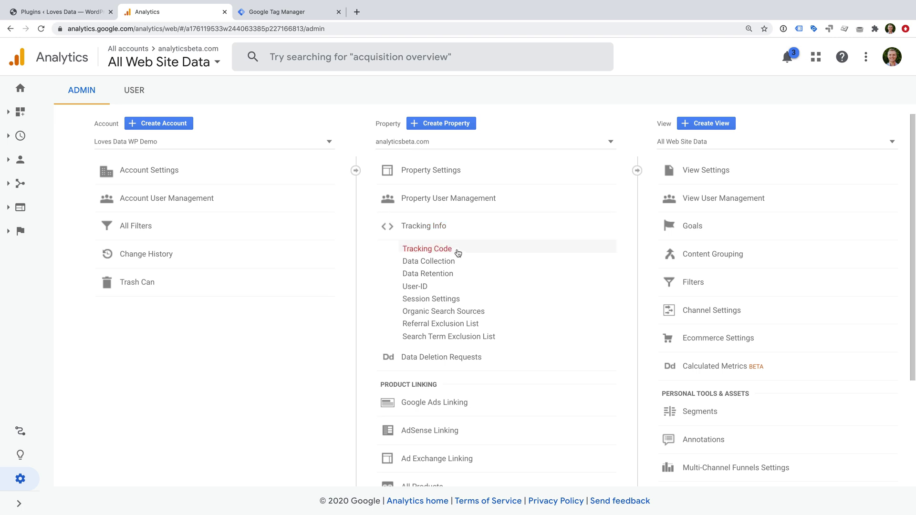
{"action": "left_click", "coordinate": [453, 248]}
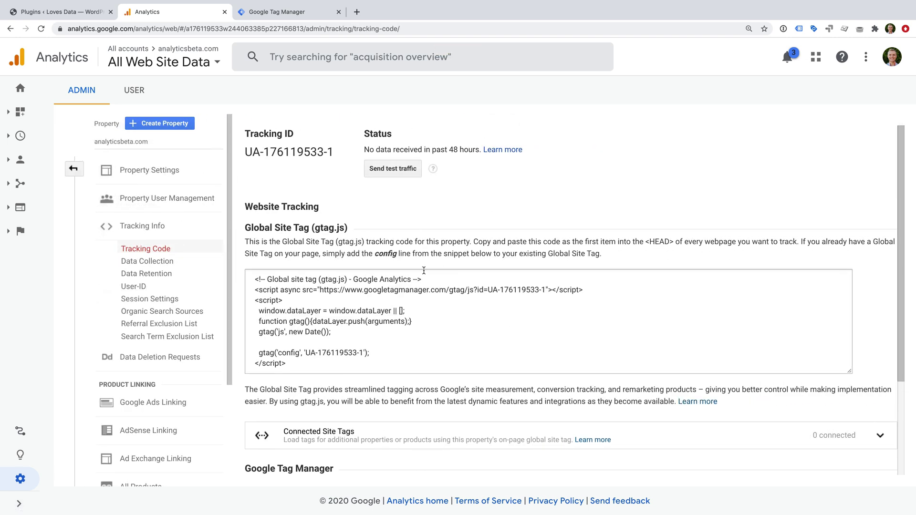
{"action": "left_click_drag", "start_coordinate": [255, 279], "coordinate": [321, 364]}
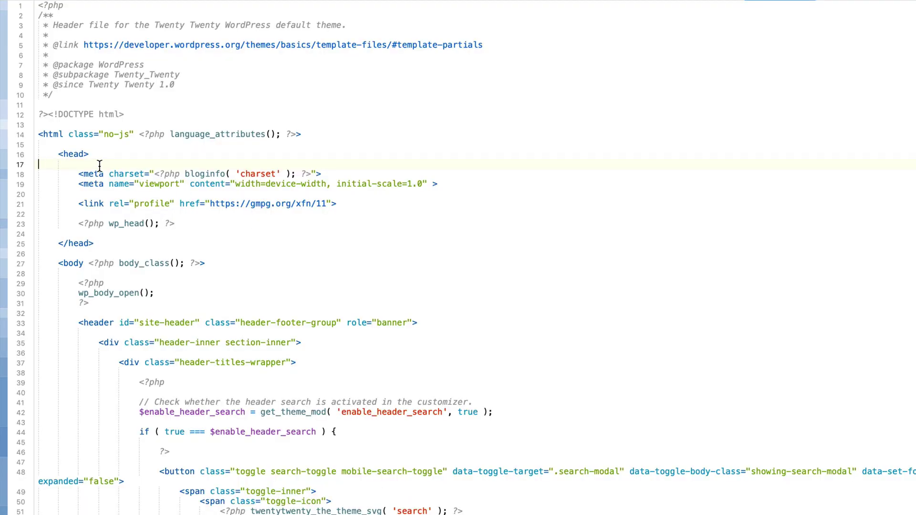
{"action": "key", "text": "super+v"}
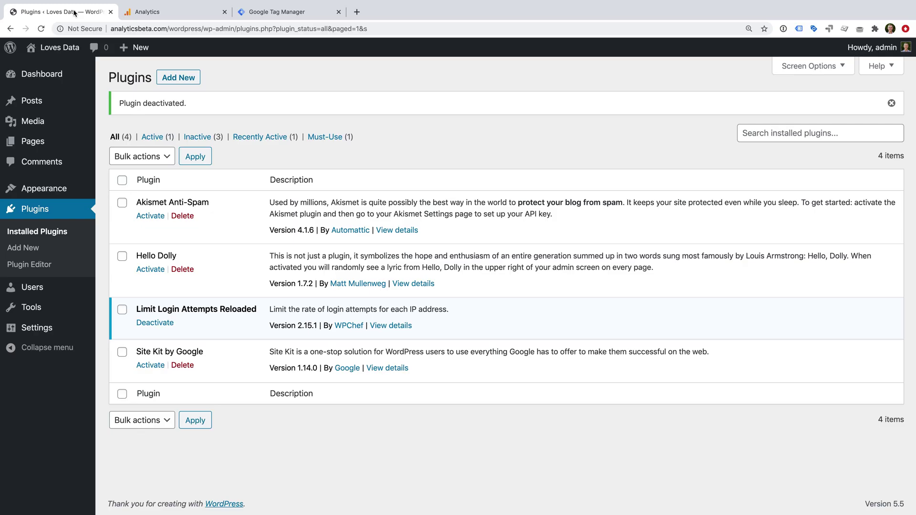
Switch to WordPress and activate the Twenty Twenty Child theme
{"action": "mouse_move", "coordinate": [81, 191]}
{"action": "left_click", "coordinate": [125, 192]}
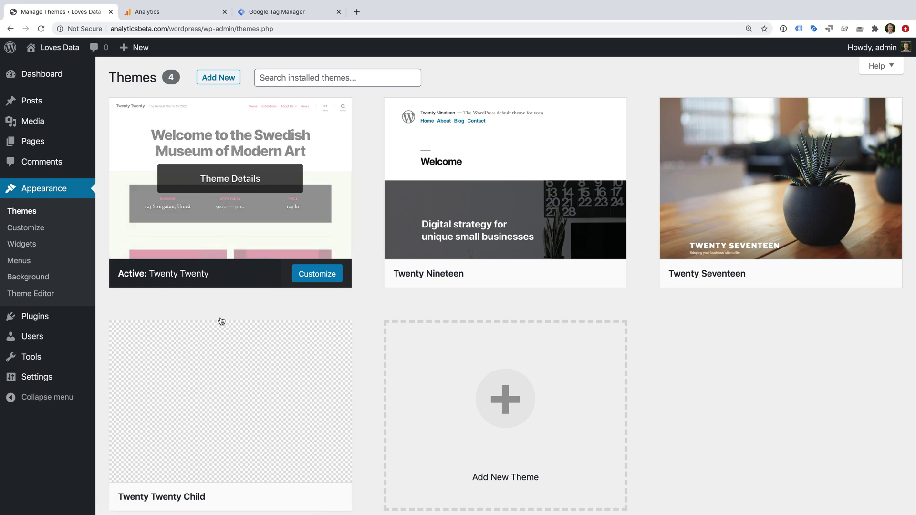
{"action": "scroll", "coordinate": [327, 389], "scroll_direction": "down", "scroll_amount": 2}
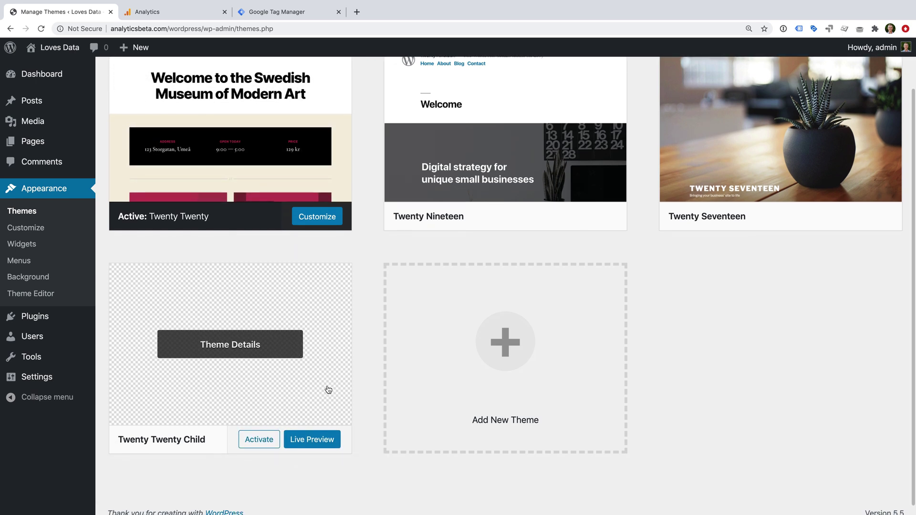
{"action": "left_click", "coordinate": [265, 440]}
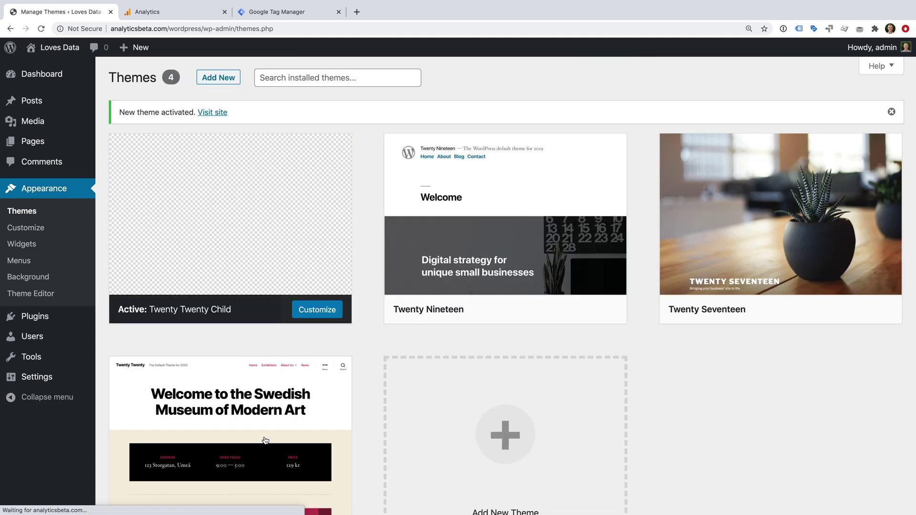
Return to Google Analytics and highlight the property's tracking ID on the Tracking Code page
{"action": "mouse_move", "coordinate": [267, 278]}
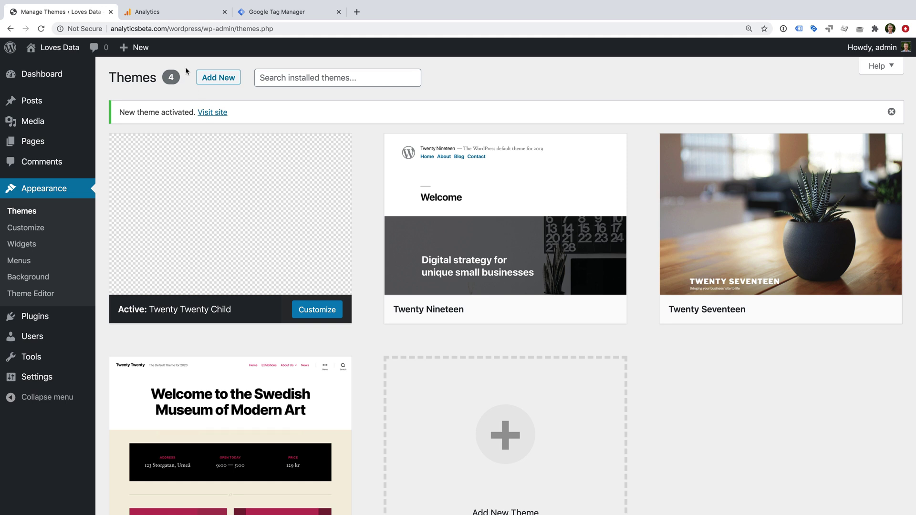
{"action": "left_click", "coordinate": [188, 13]}
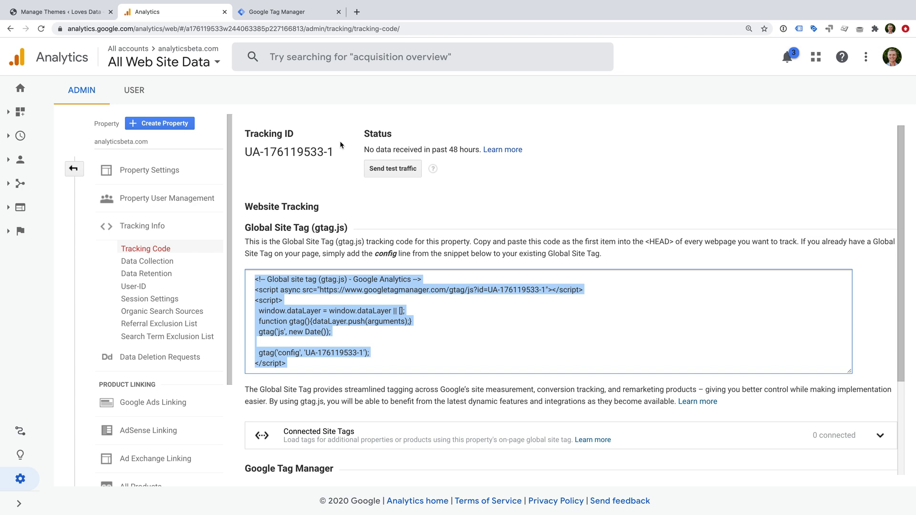
{"action": "left_click_drag", "start_coordinate": [245, 151], "coordinate": [333, 150]}
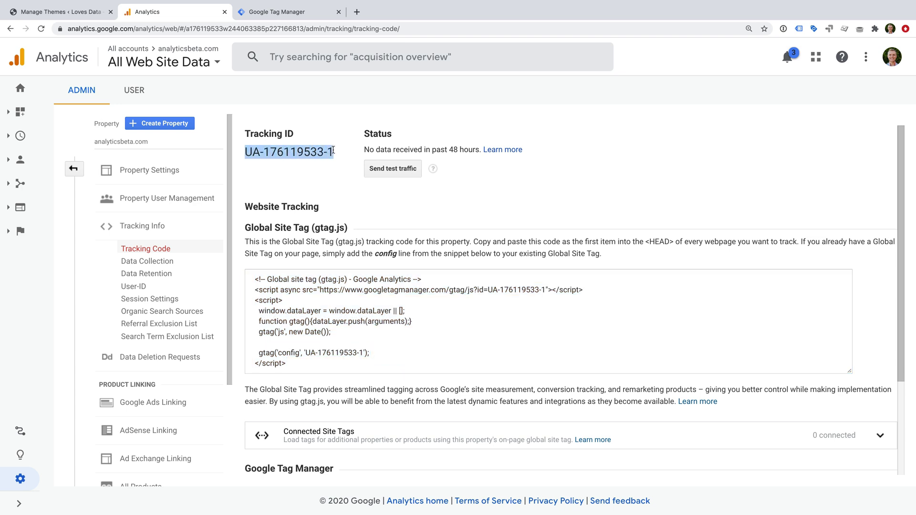
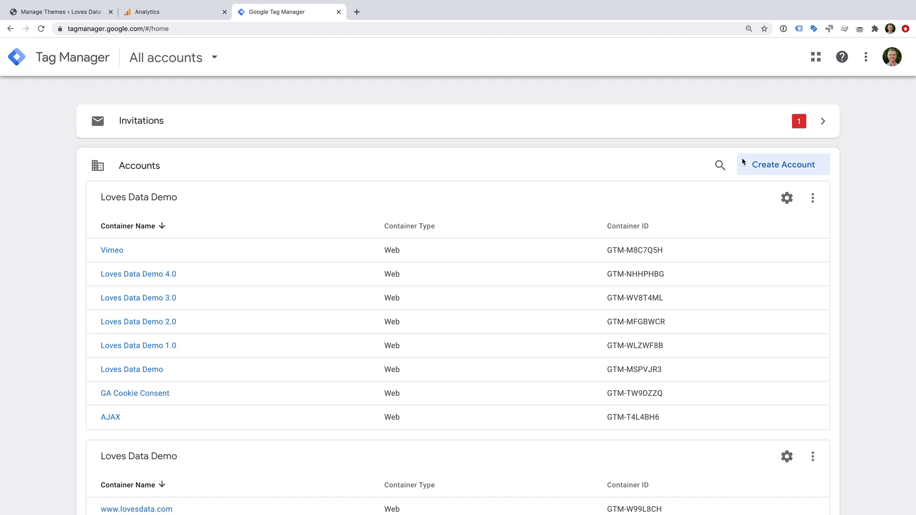
{"action": "left_click", "coordinate": [796, 168]}
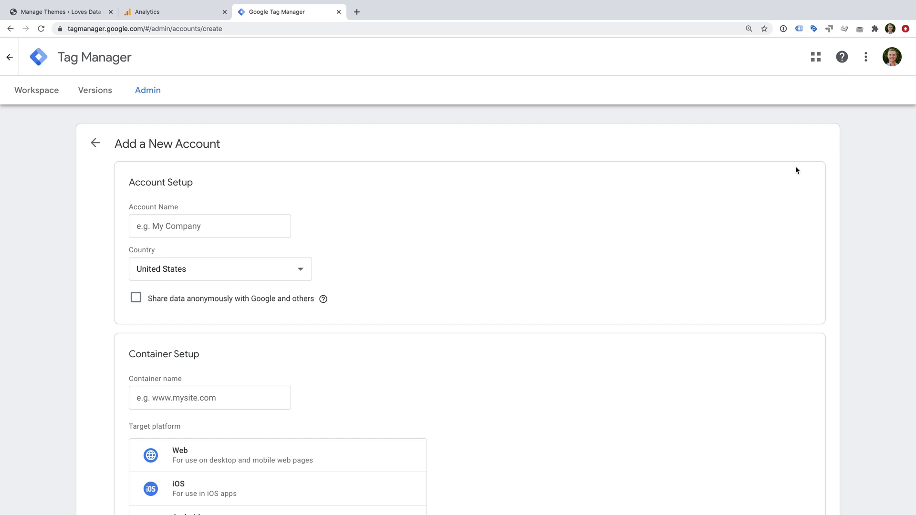
{"action": "left_click", "coordinate": [238, 224]}
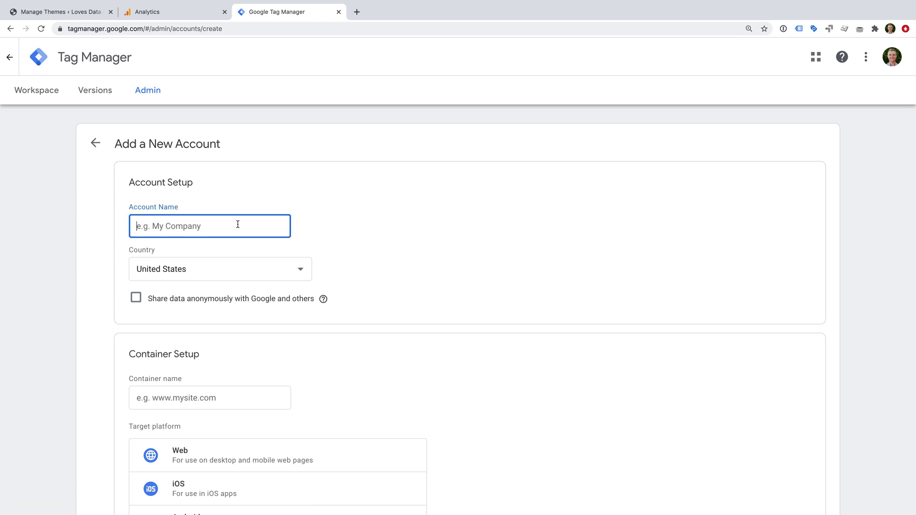
{"action": "type", "text": "WordPress Demo"}
{"action": "scroll", "coordinate": [368, 272], "scroll_direction": "down", "scroll_amount": 2}
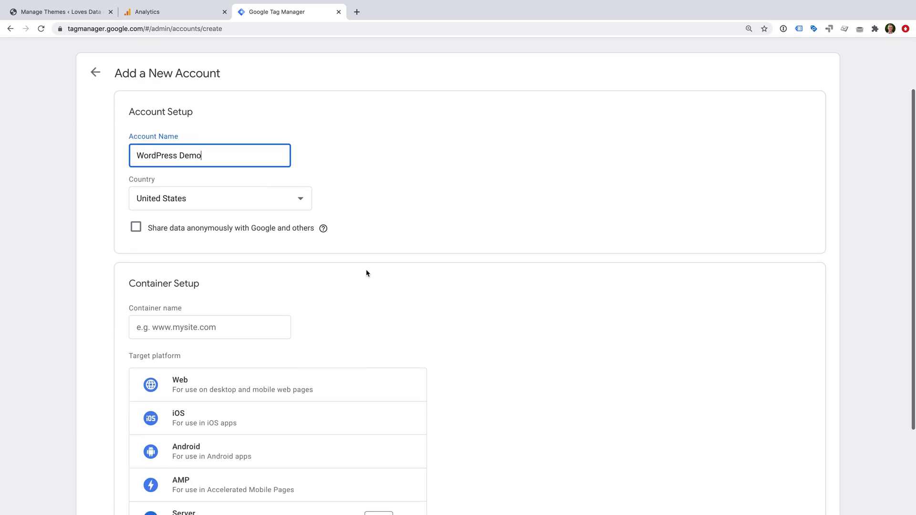
{"action": "left_click", "coordinate": [206, 302]}
{"action": "type", "text": "www.an"}
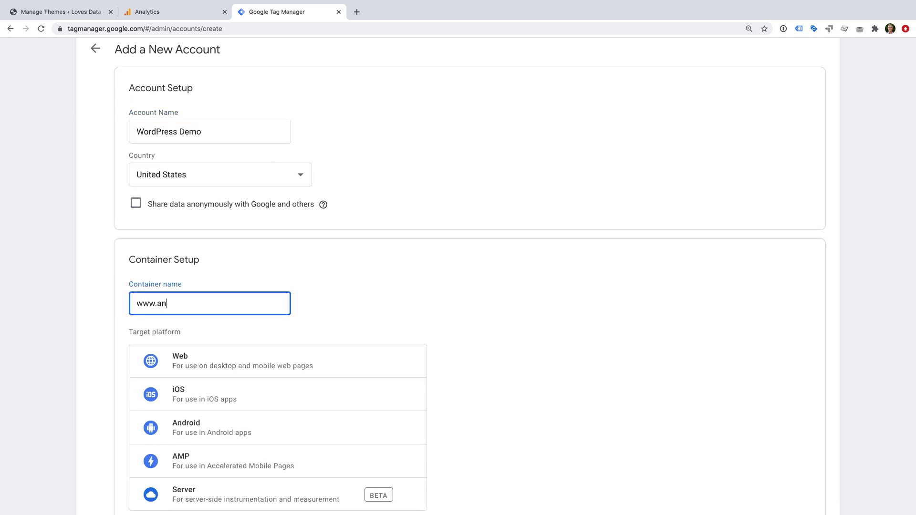
{"action": "type", "text": "alyticsbeta.com"}
{"action": "scroll", "coordinate": [316, 296], "scroll_direction": "down", "scroll_amount": 2}
{"action": "left_click", "coordinate": [270, 274]}
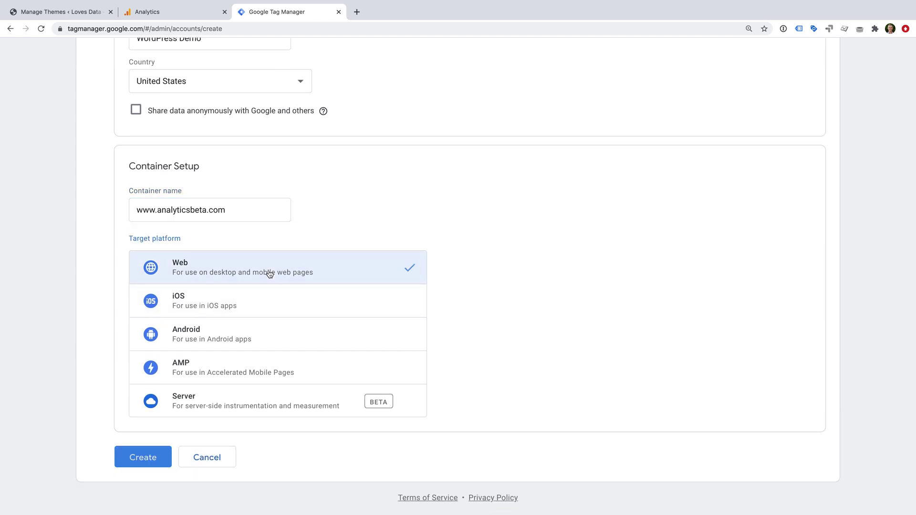
Create the account, accepting the Google Tag Manager Terms of Service and the GDPR Data Processing Terms
{"action": "left_click", "coordinate": [163, 458]}
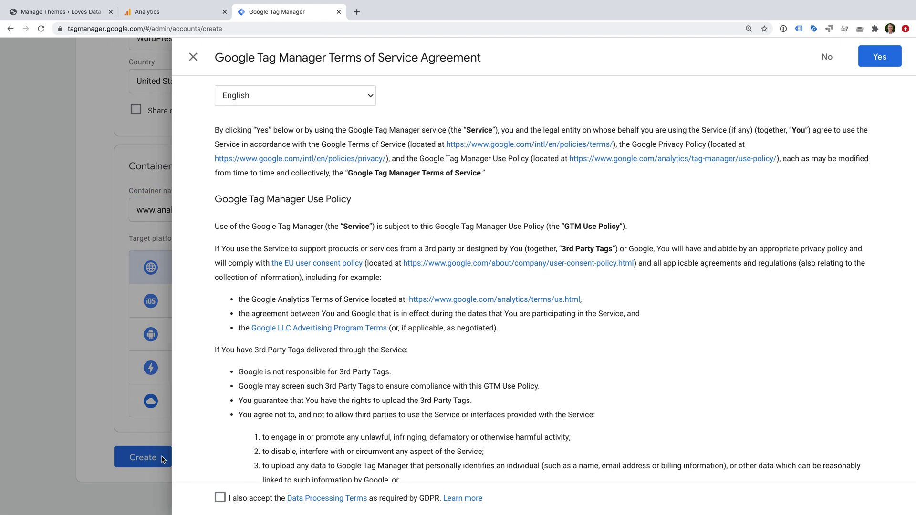
{"action": "left_click", "coordinate": [220, 497]}
{"action": "left_click", "coordinate": [880, 57]}
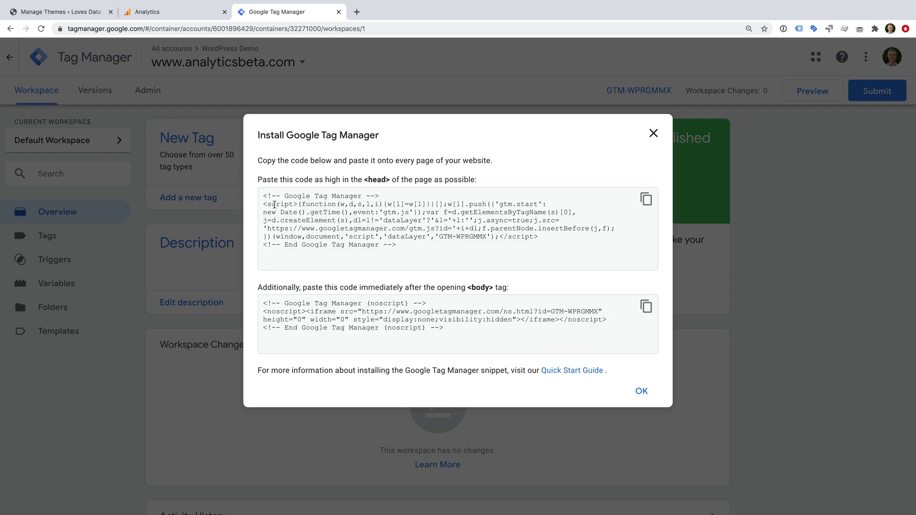
Highlight the head code snippet in the Install Google Tag Manager dialog and close the dialog
{"action": "left_click_drag", "start_coordinate": [264, 196], "coordinate": [433, 253]}
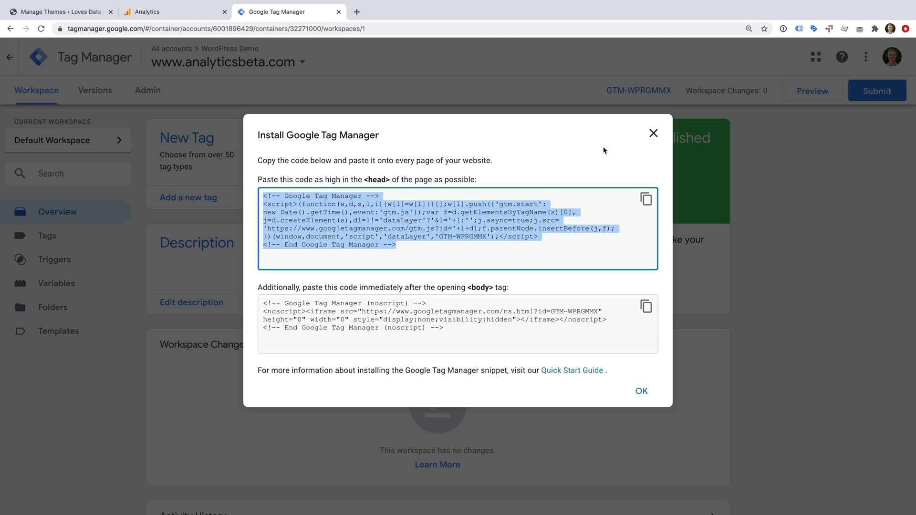
{"action": "left_click", "coordinate": [653, 133]}
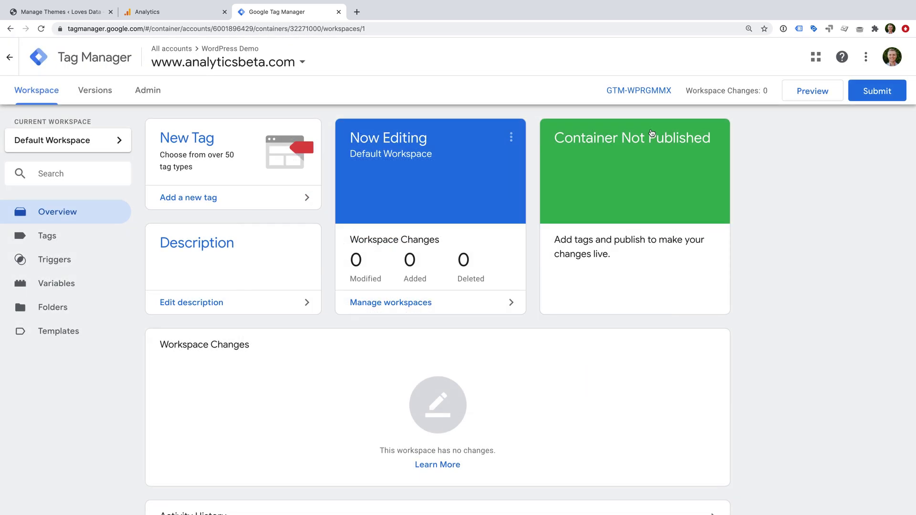
Add a new tag named Google Analytics with the tag type Google Analytics: Universal Analytics
{"action": "left_click", "coordinate": [250, 204]}
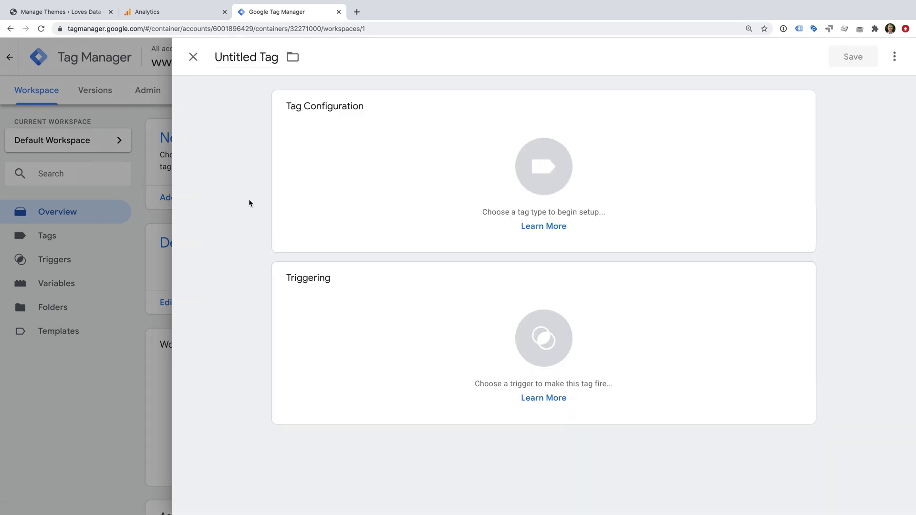
{"action": "left_click", "coordinate": [256, 53]}
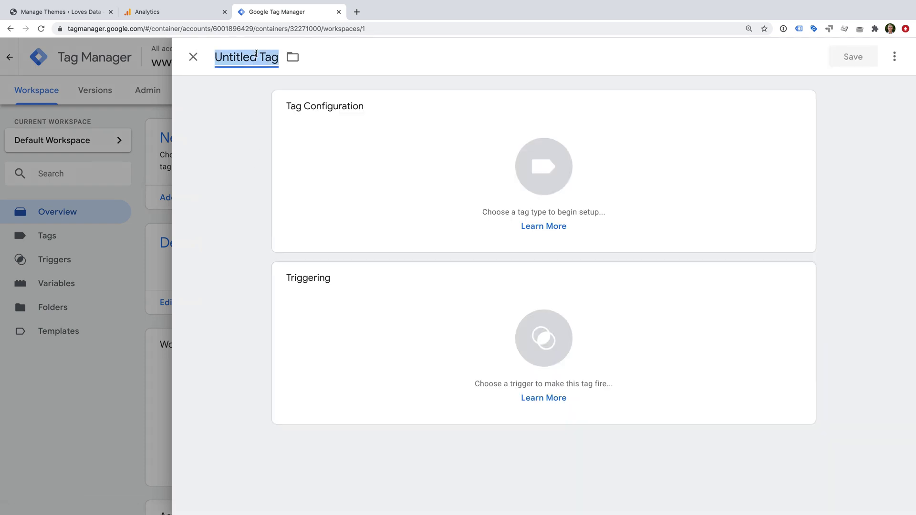
{"action": "type", "text": "Google Analyti"}
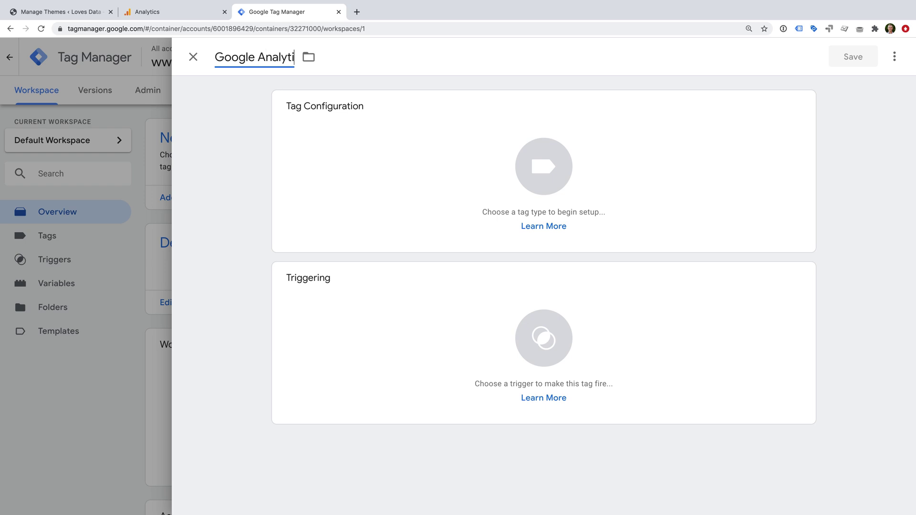
{"action": "type", "text": "cs"}
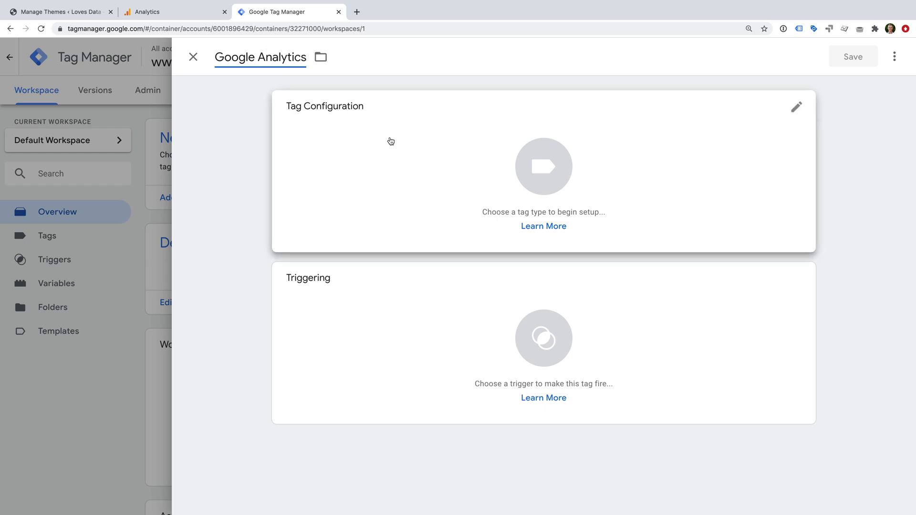
{"action": "left_click", "coordinate": [390, 141]}
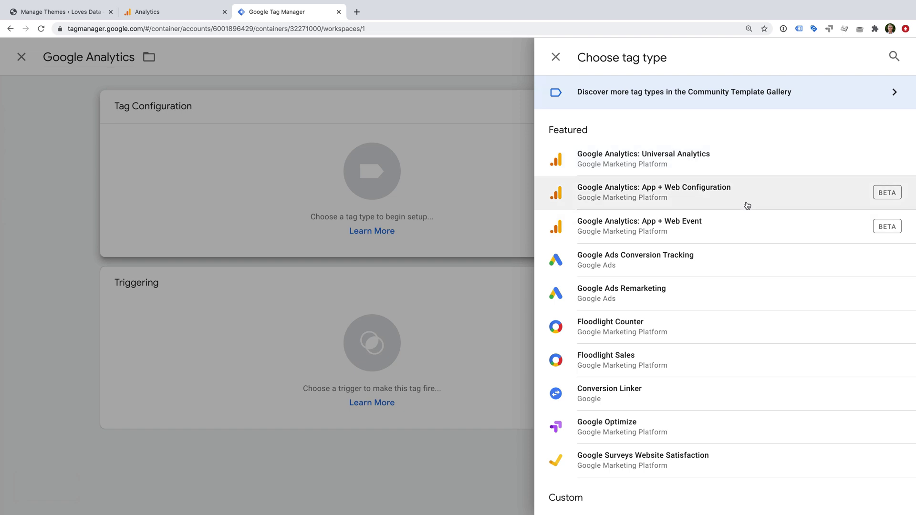
{"action": "left_click", "coordinate": [721, 165]}
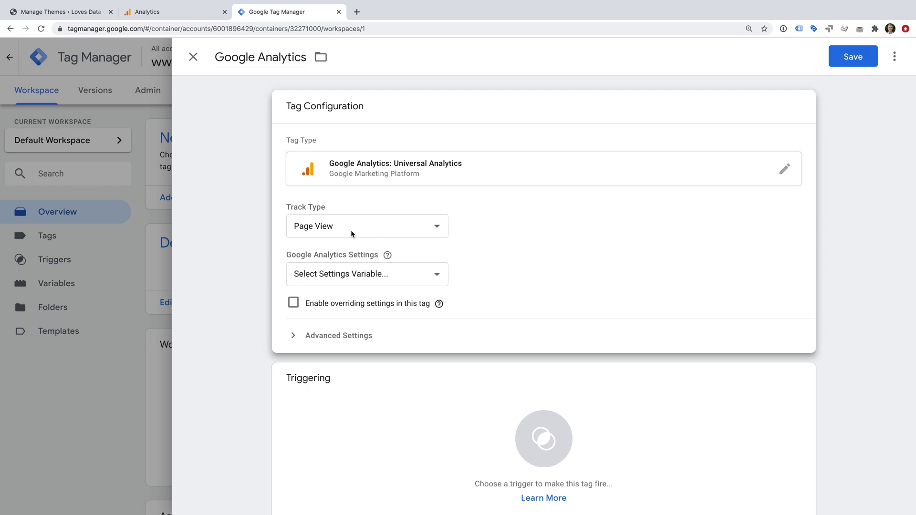
Create and save a Google Analytics Settings variable for the tag, named Google Analytics, with the property's tracking ID pasted in
{"action": "left_click", "coordinate": [393, 271]}
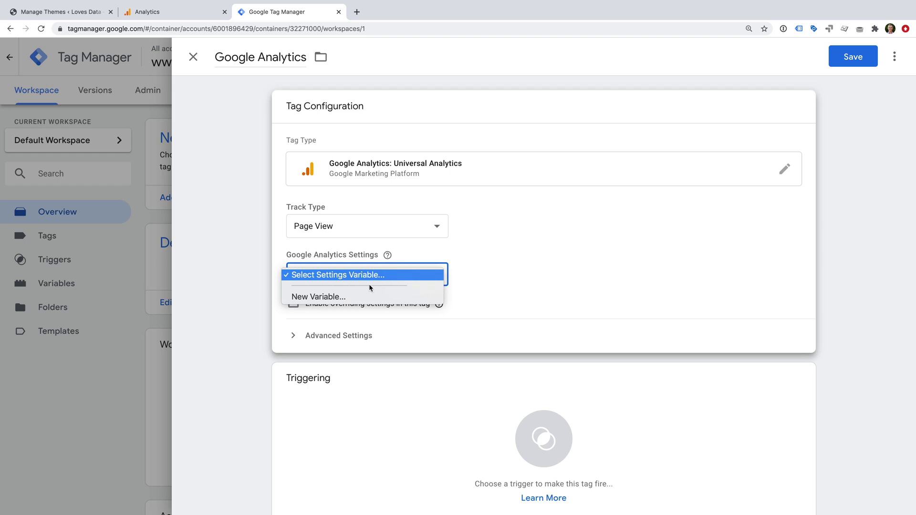
{"action": "left_click", "coordinate": [333, 298]}
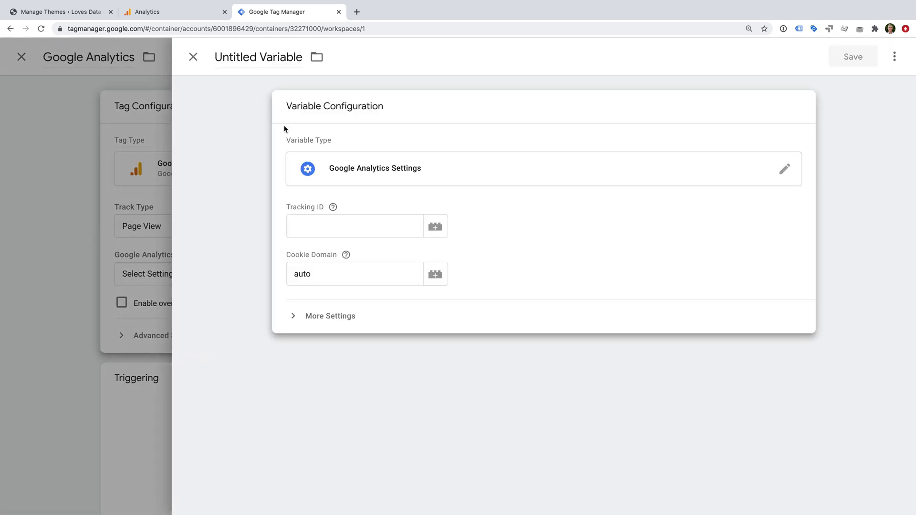
{"action": "left_click", "coordinate": [254, 54]}
{"action": "type", "text": "Google Analytics"}
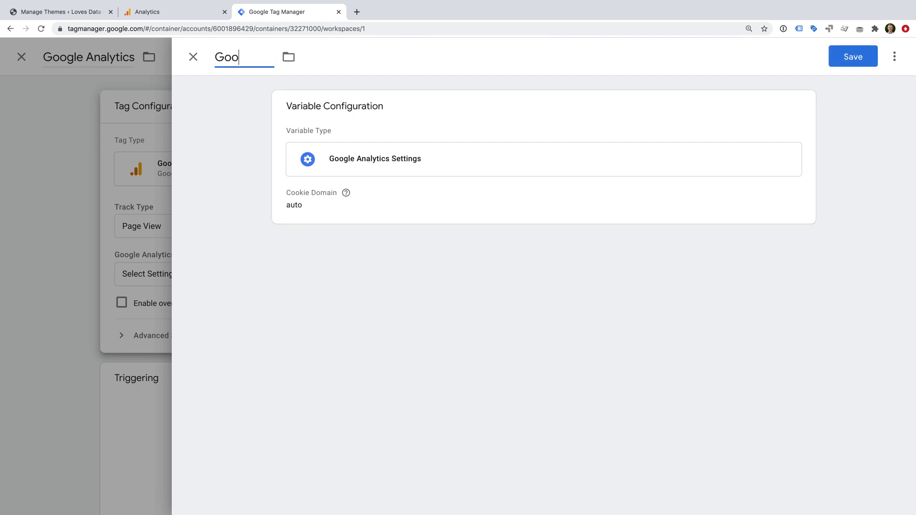
{"action": "left_click", "coordinate": [385, 154]}
{"action": "left_click", "coordinate": [353, 230]}
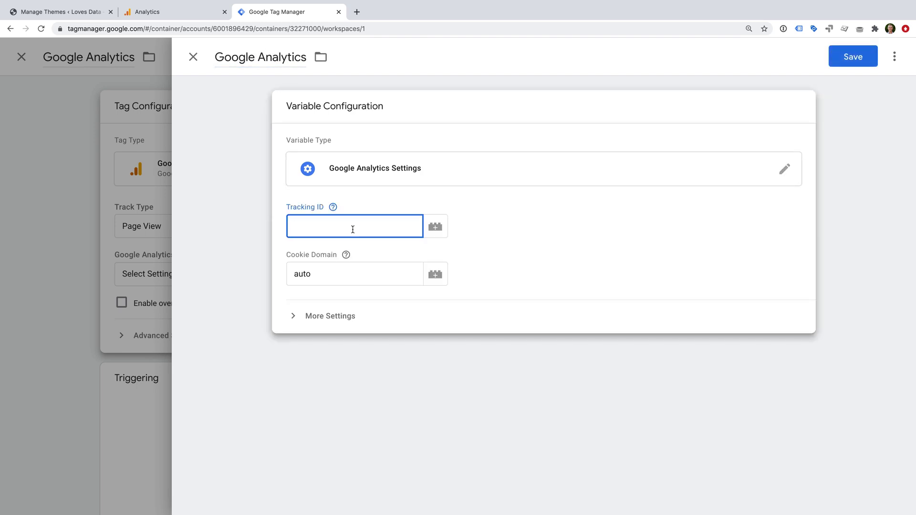
{"action": "key", "text": "super+v"}
{"action": "left_click", "coordinate": [856, 59]}
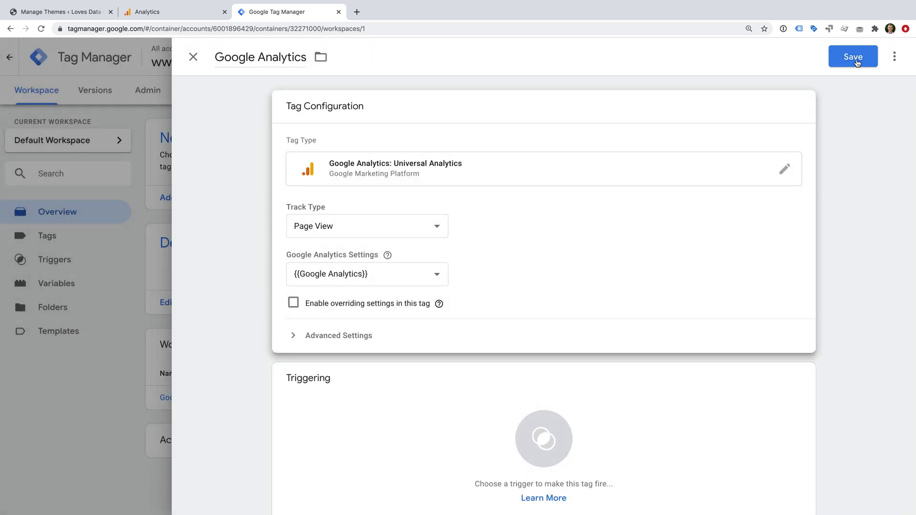
Set the Google Analytics tag to fire on the All Pages trigger and save the tag
{"action": "scroll", "coordinate": [507, 305], "scroll_direction": "down", "scroll_amount": 1}
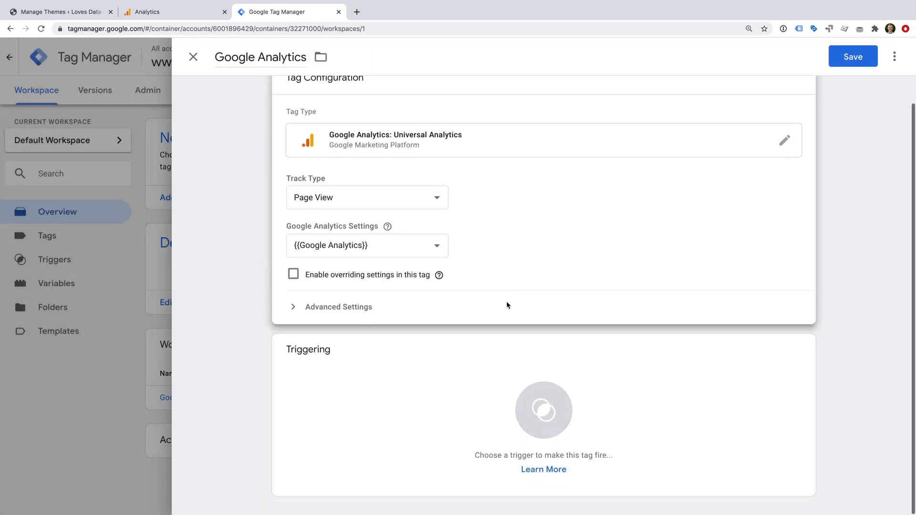
{"action": "left_click", "coordinate": [382, 370]}
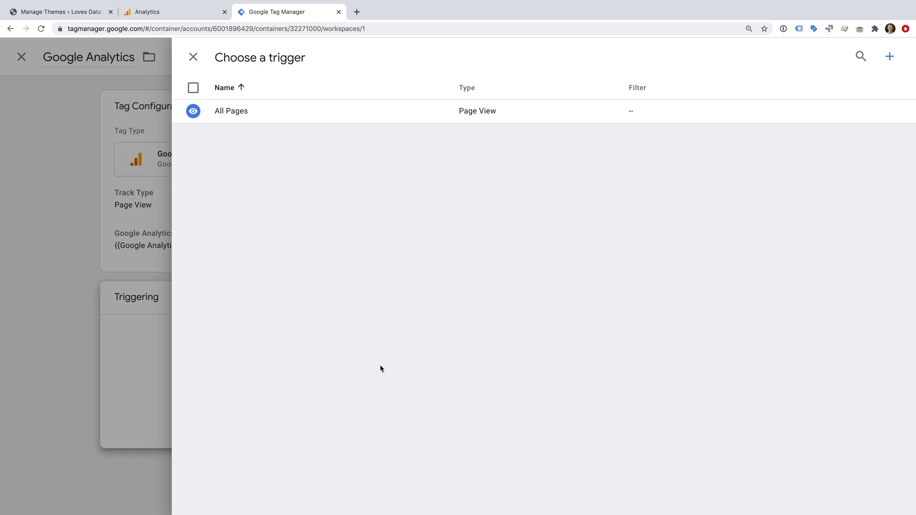
{"action": "left_click", "coordinate": [252, 118]}
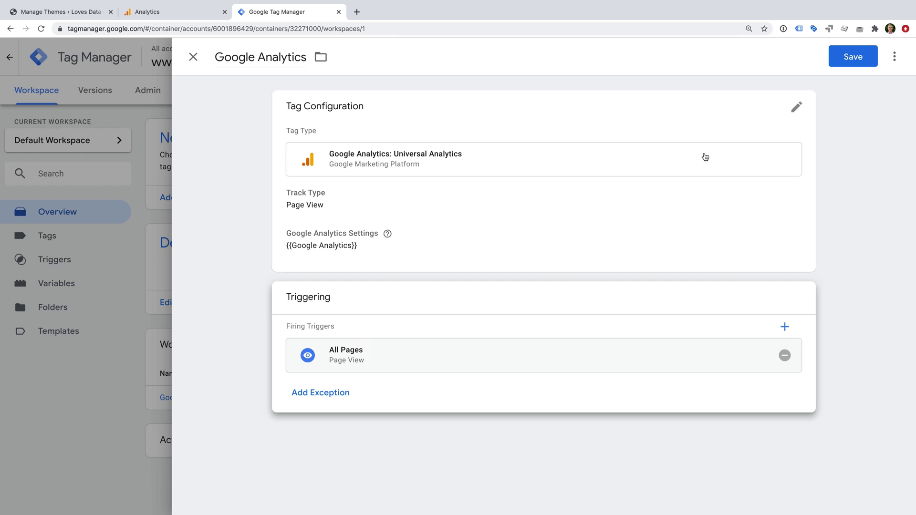
{"action": "left_click", "coordinate": [857, 59]}
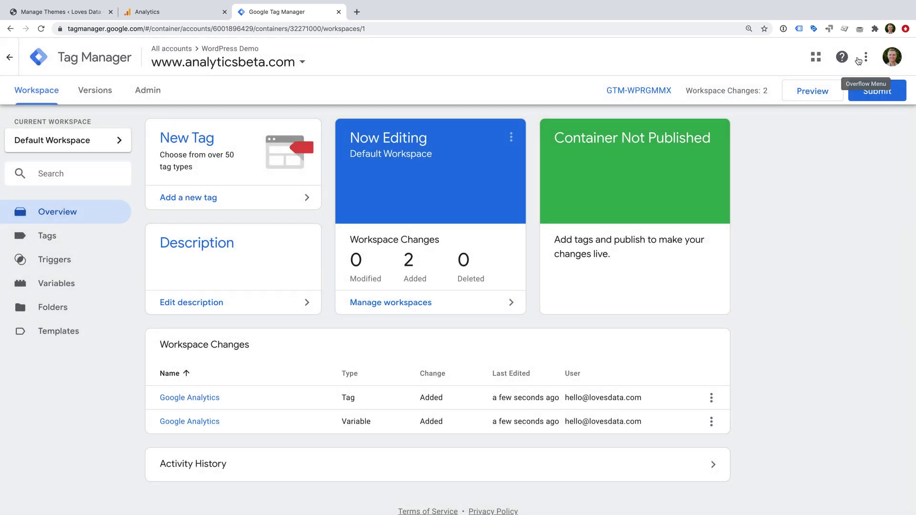
Publish the workspace changes to the Live environment with the version name Added Google Analytics
{"action": "left_click", "coordinate": [876, 91]}
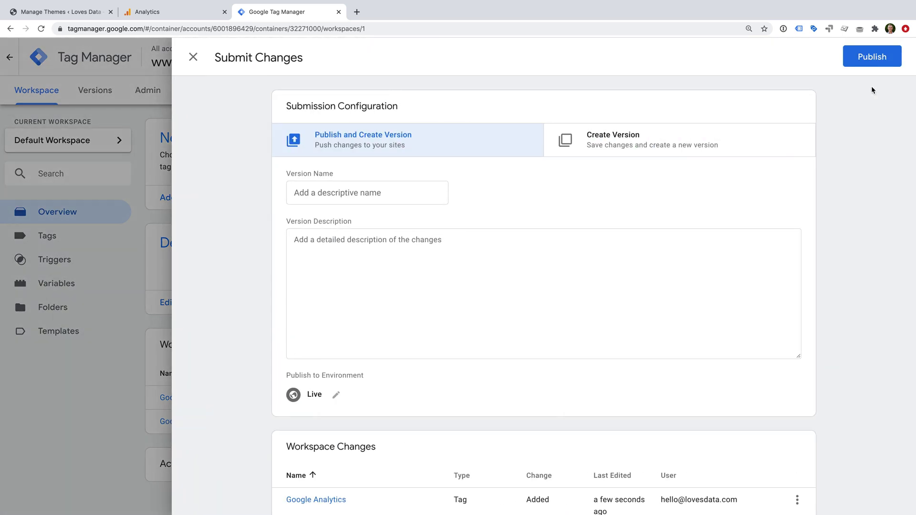
{"action": "left_click", "coordinate": [425, 191]}
{"action": "type", "text": "Added Google Analyti"}
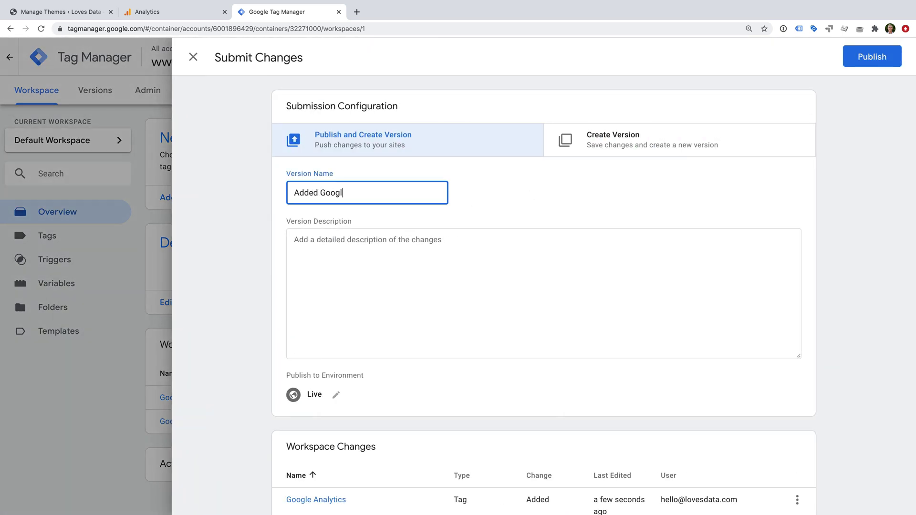
{"action": "type", "text": "cs"}
{"action": "left_click", "coordinate": [872, 58]}
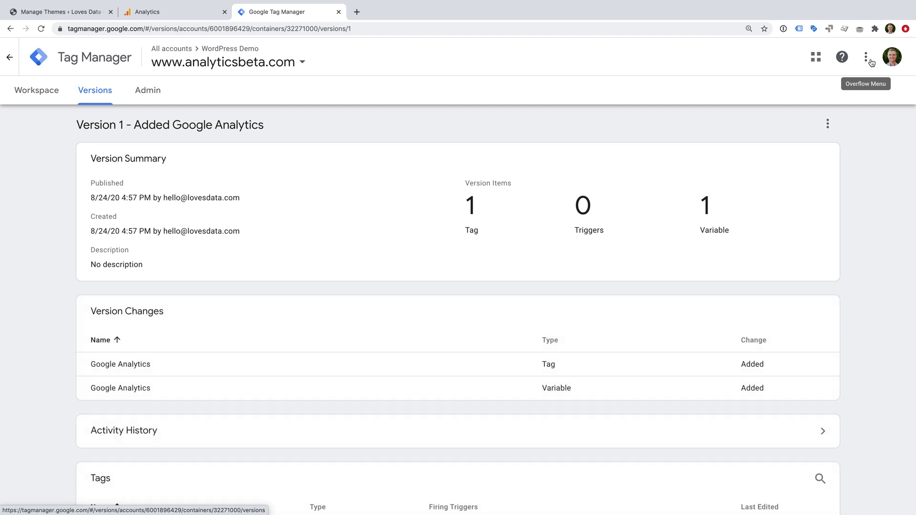
Return to the container's workspace overview and highlight the container ID
{"action": "left_click", "coordinate": [51, 92]}
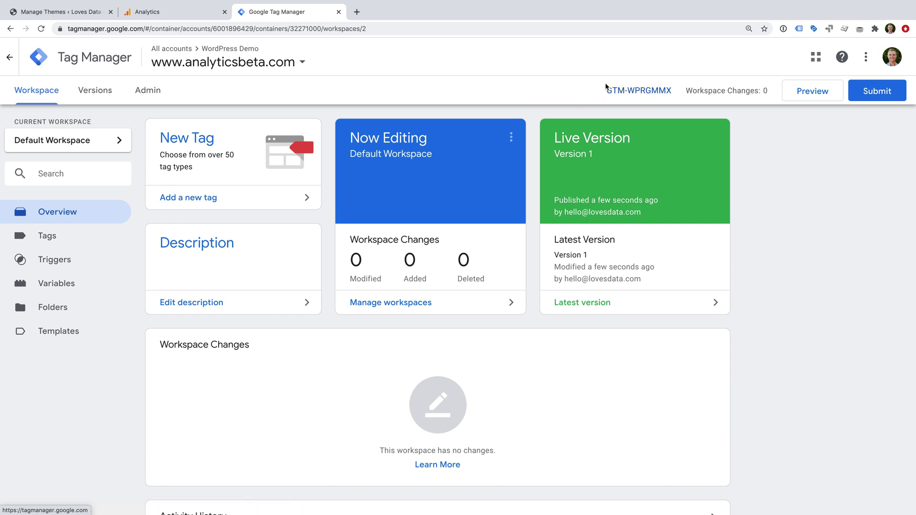
{"action": "left_click_drag", "start_coordinate": [605, 87], "coordinate": [673, 98]}
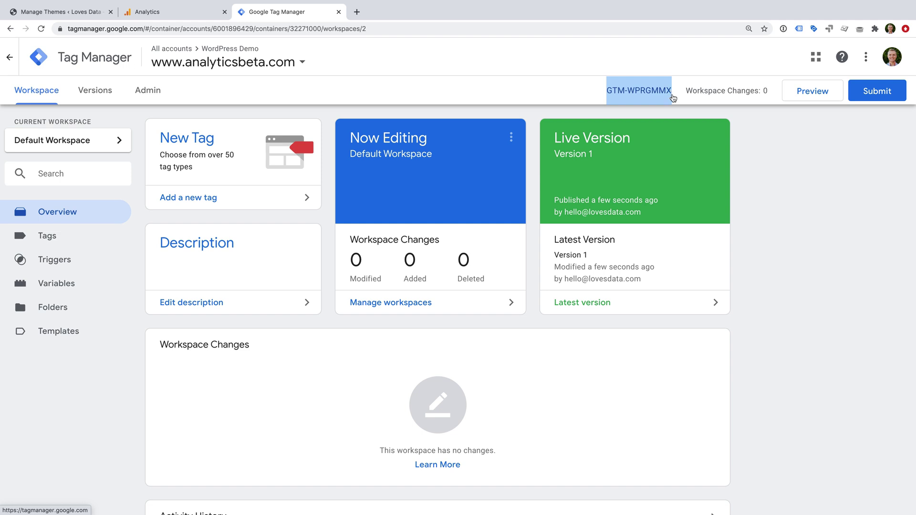
Switch to WordPress and activate the Twenty Twenty theme in place of the child theme
{"action": "left_click", "coordinate": [87, 15]}
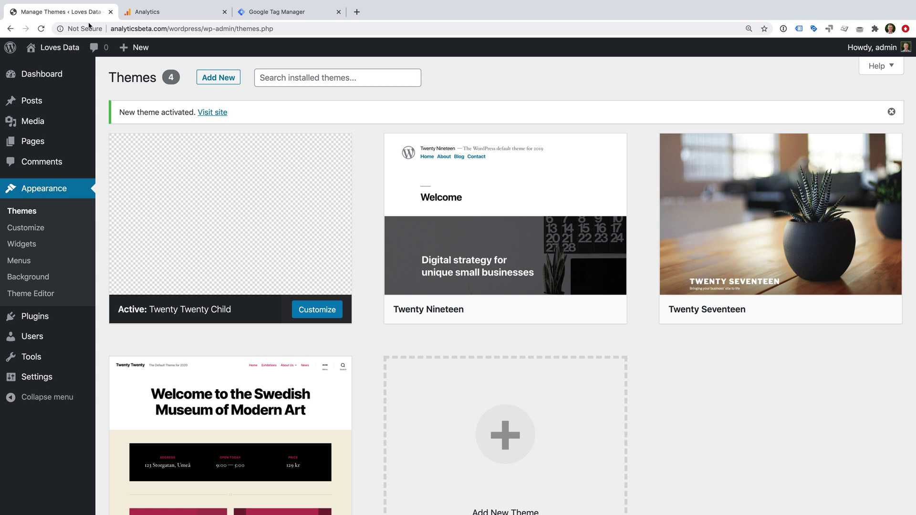
{"action": "mouse_move", "coordinate": [224, 196]}
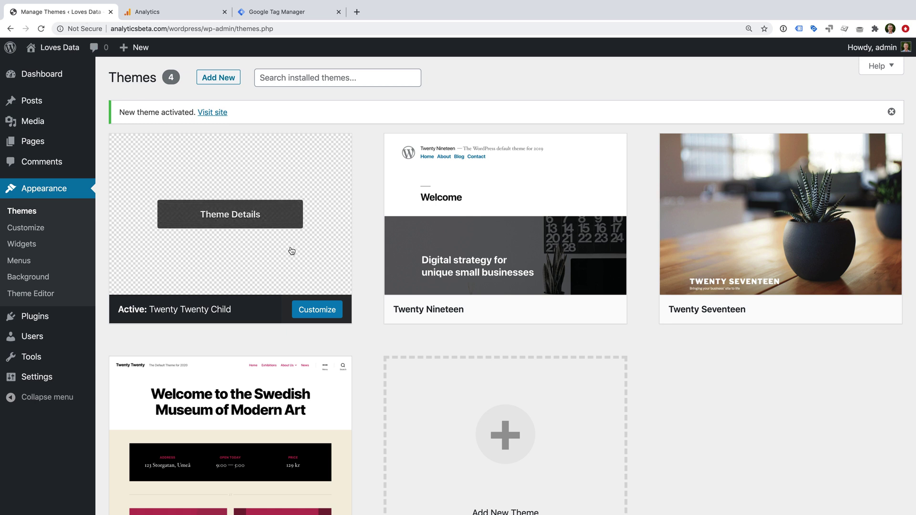
{"action": "scroll", "coordinate": [360, 280], "scroll_direction": "down", "scroll_amount": 1}
{"action": "scroll", "coordinate": [361, 279], "scroll_direction": "down", "scroll_amount": 1}
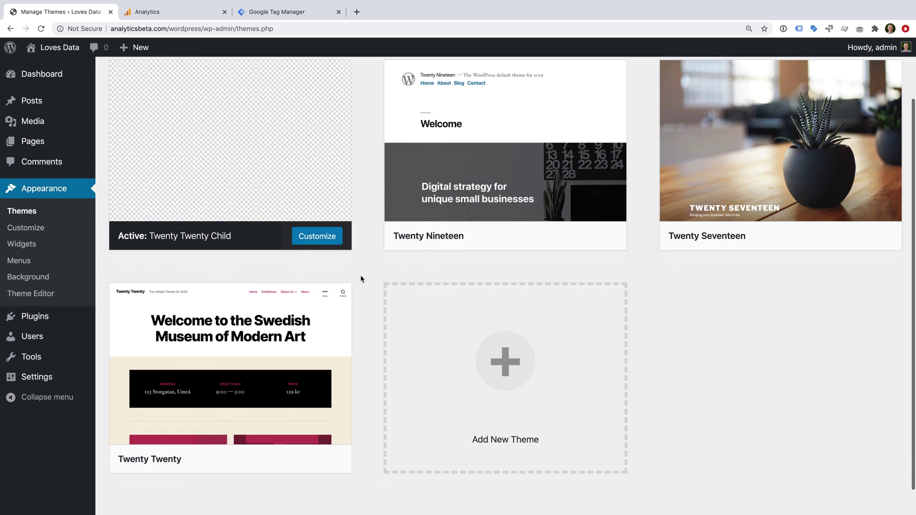
{"action": "mouse_move", "coordinate": [282, 393]}
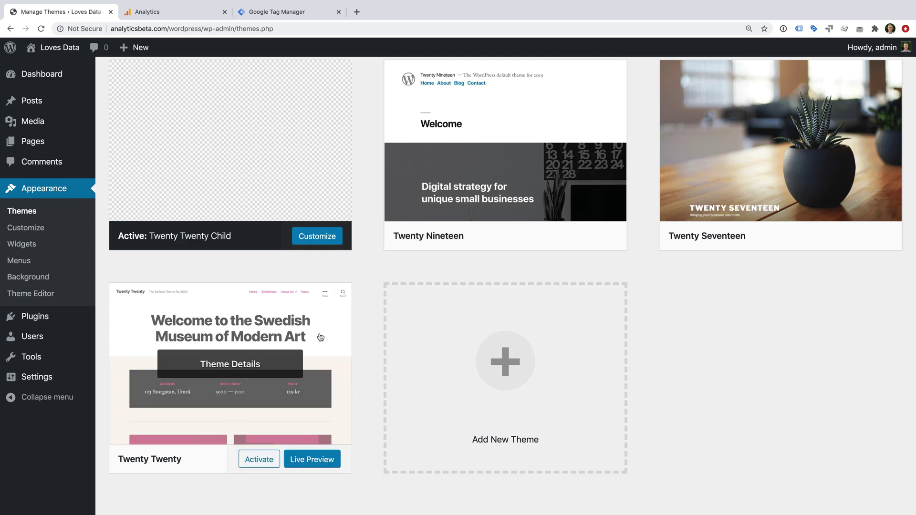
{"action": "left_click", "coordinate": [258, 460]}
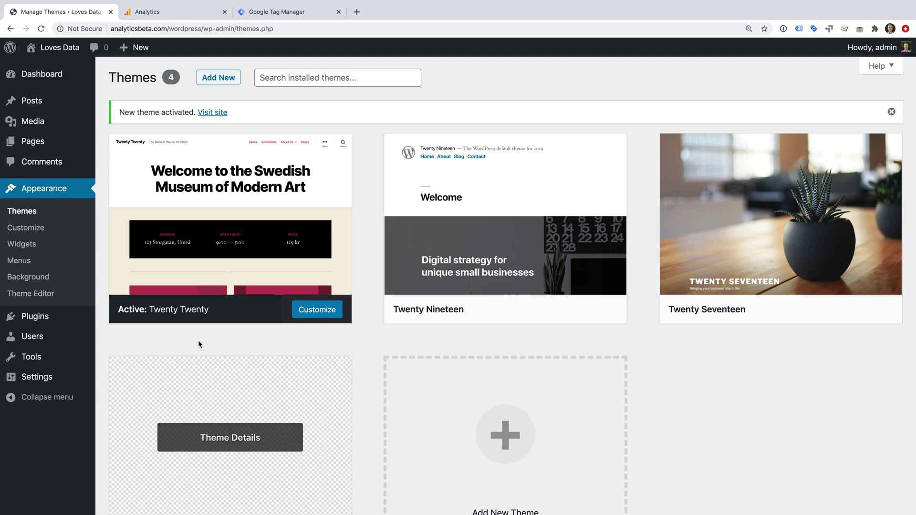
Search the plugin directory for Google Tag Manager, and install and activate the Google Tag Manager for WordPress plugin
{"action": "left_click", "coordinate": [35, 317]}
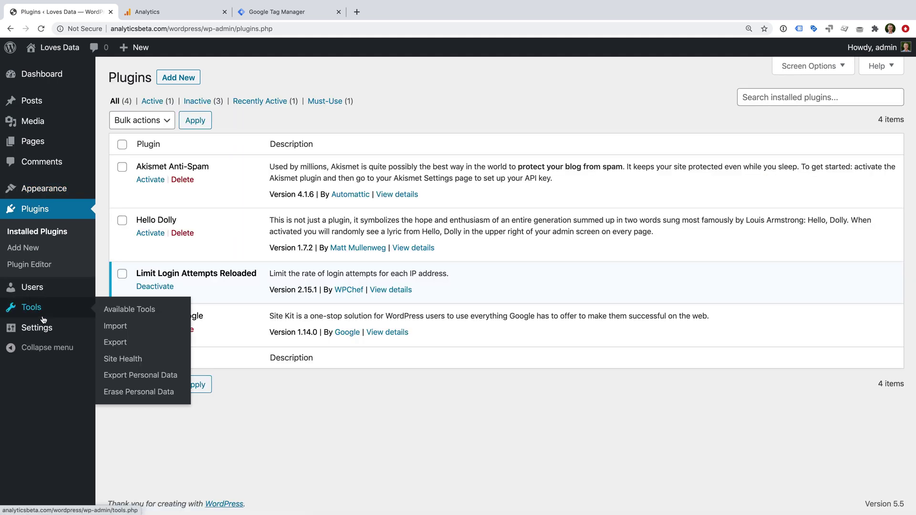
{"action": "left_click", "coordinate": [21, 248]}
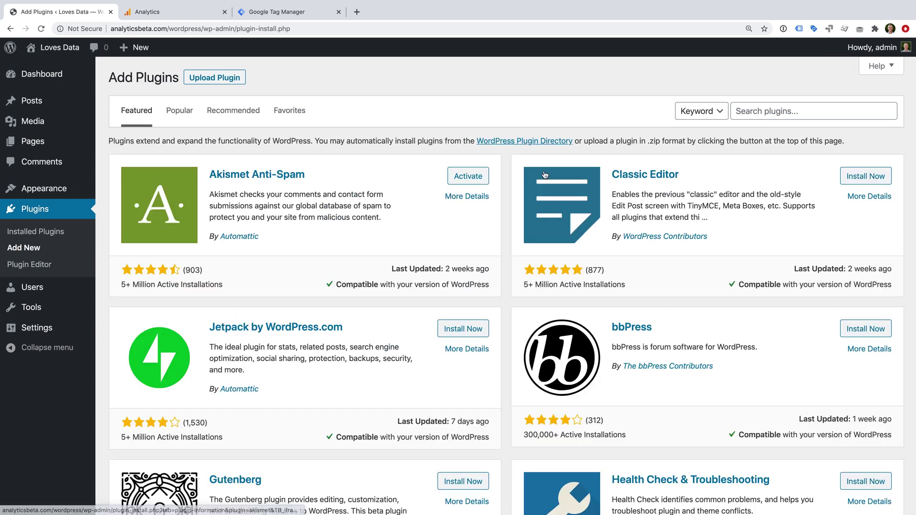
{"action": "left_click", "coordinate": [795, 113]}
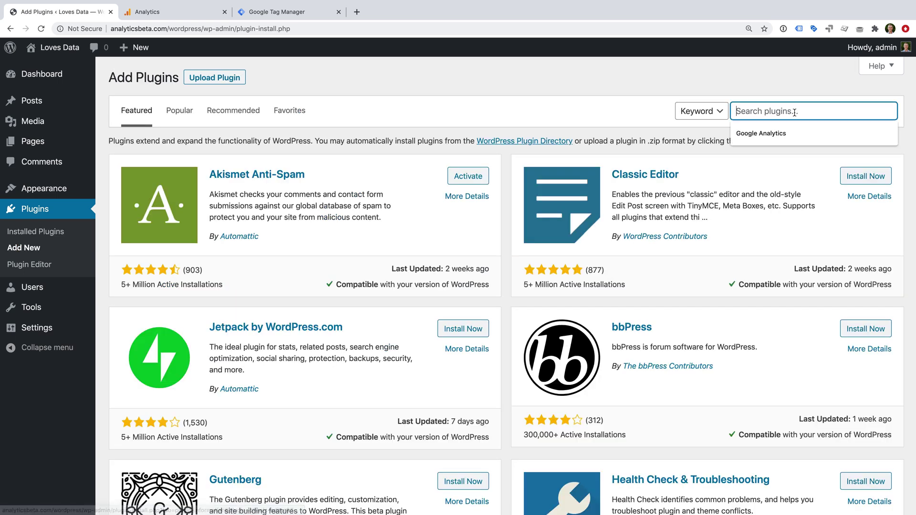
{"action": "type", "text": "Google Tag M"}
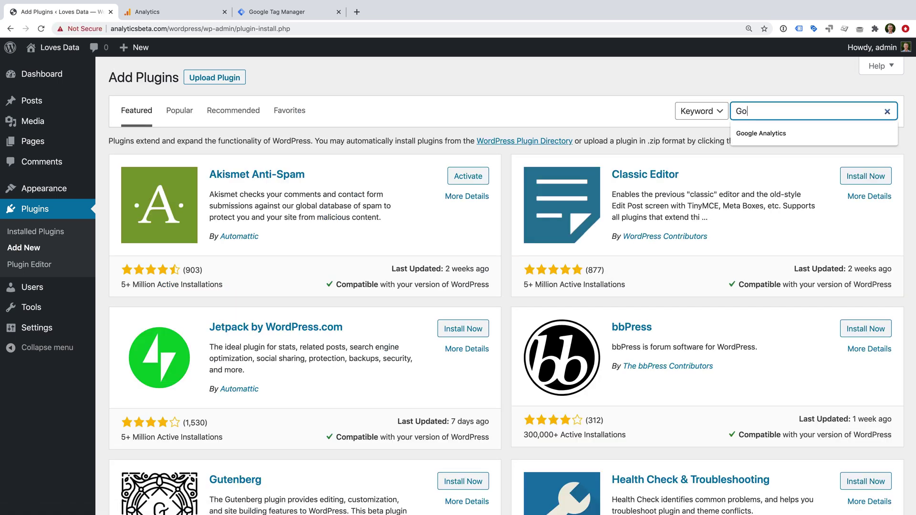
{"action": "type", "text": "anager"}
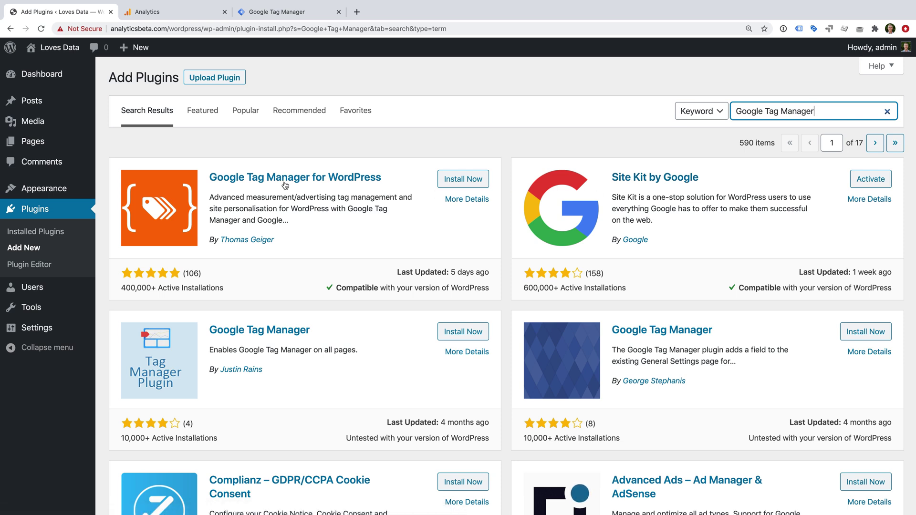
{"action": "left_click", "coordinate": [466, 184]}
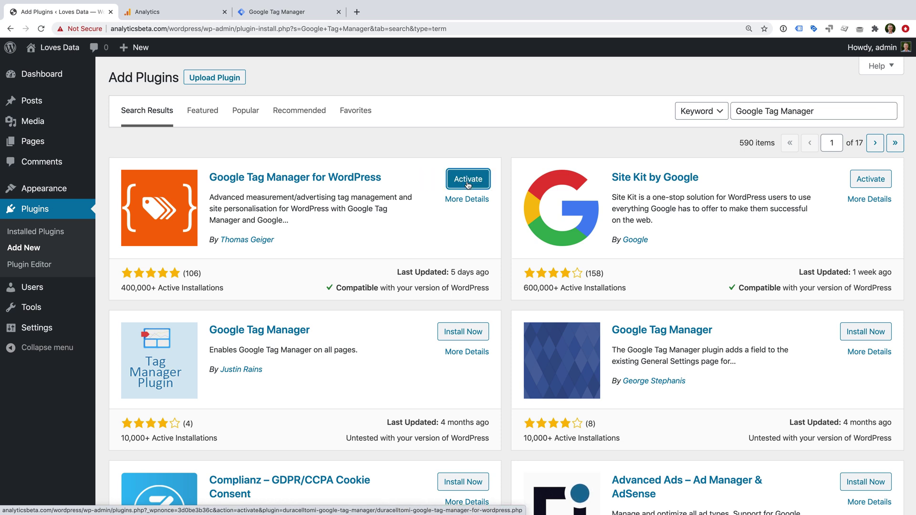
{"action": "left_click", "coordinate": [475, 187]}
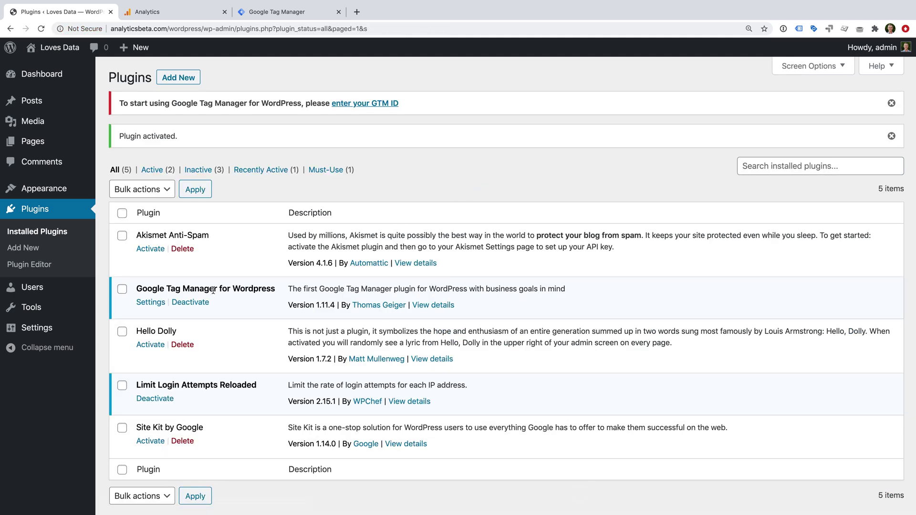
In the Google Tag Manager plugin's settings, enter GTM-WPRGMMX as the Google Tag Manager ID, check the basic data options, and save the changes
{"action": "left_click", "coordinate": [151, 304]}
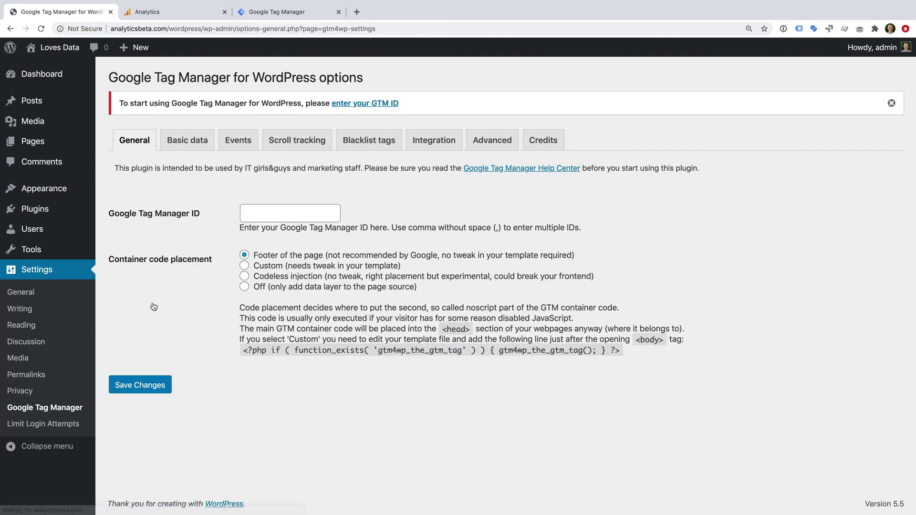
{"action": "left_click", "coordinate": [267, 215]}
{"action": "type", "text": "GTM-WPRGMMX"}
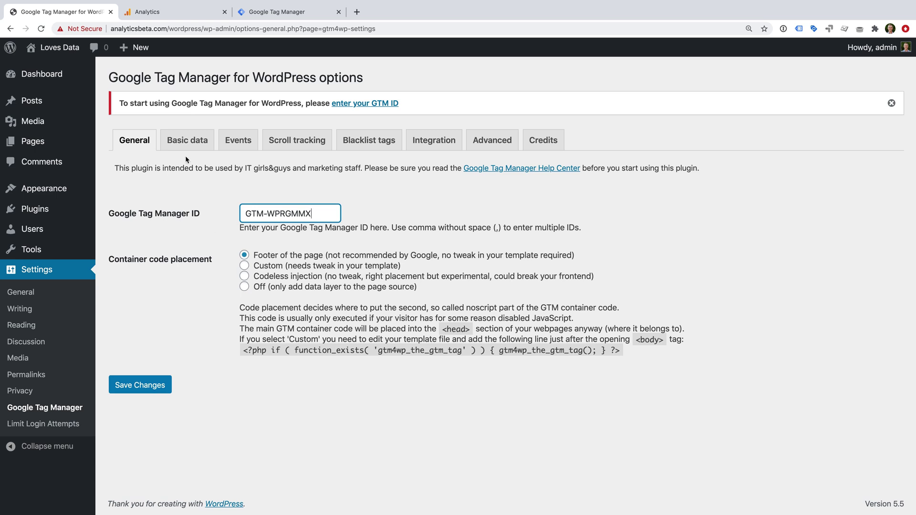
{"action": "left_click", "coordinate": [194, 141]}
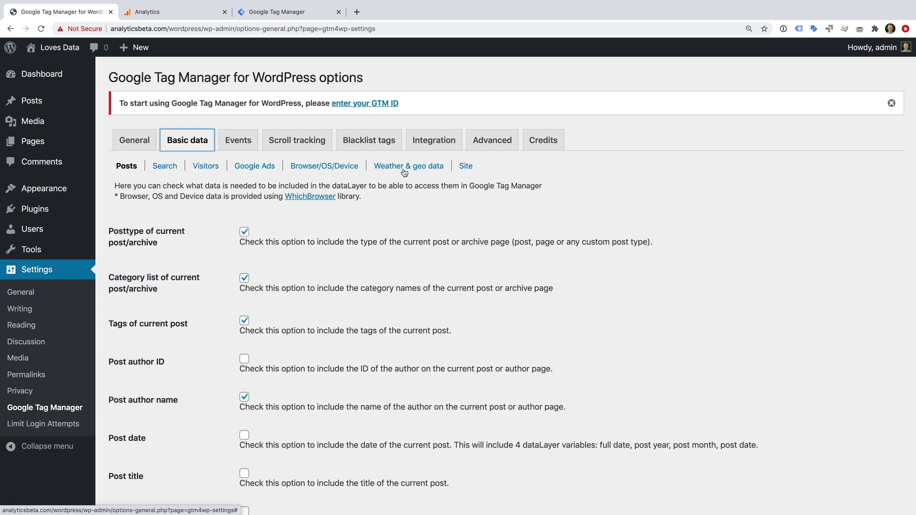
{"action": "left_click", "coordinate": [145, 141]}
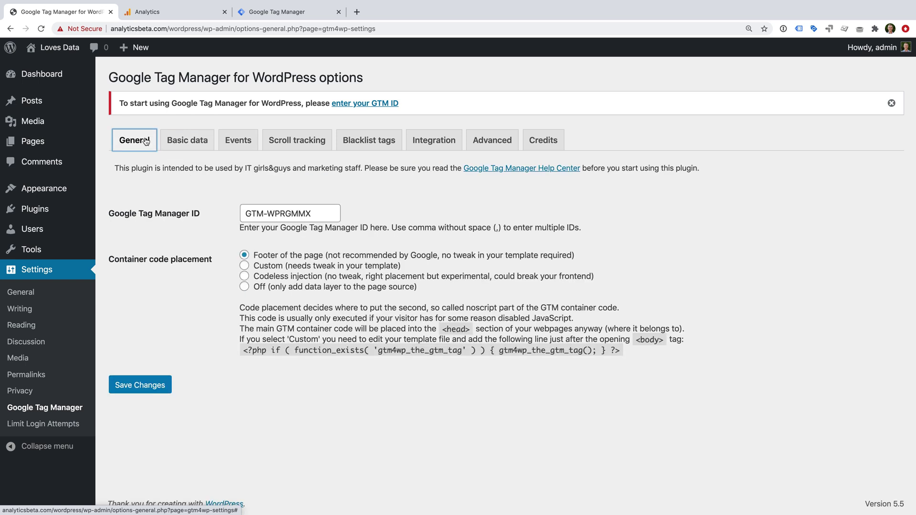
{"action": "left_click", "coordinate": [160, 387]}
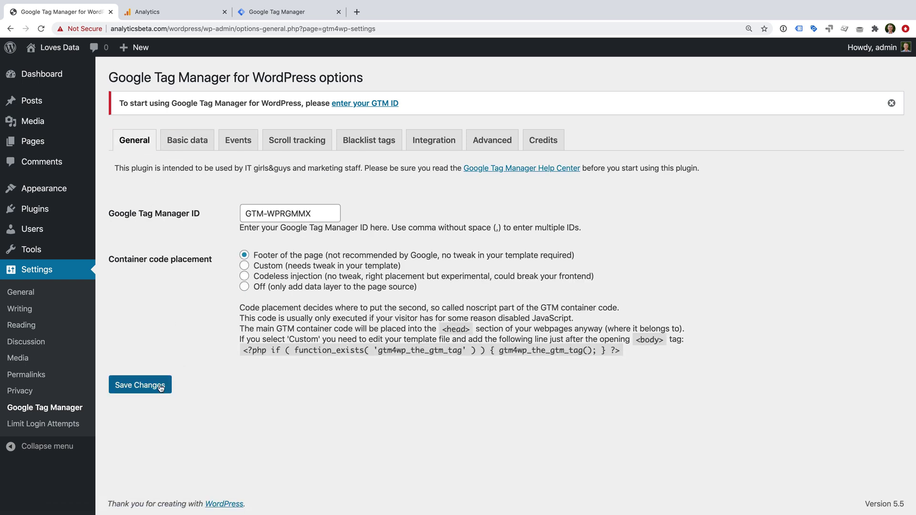